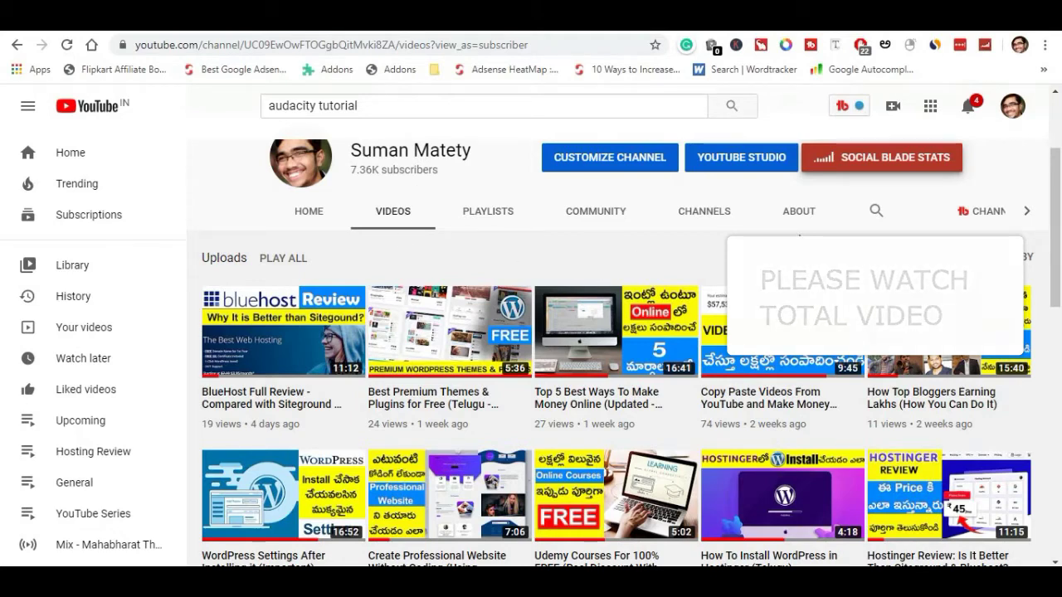
- Switch to the WordPress tab and go to Plugins > Add New
mouse_move(688, 280)
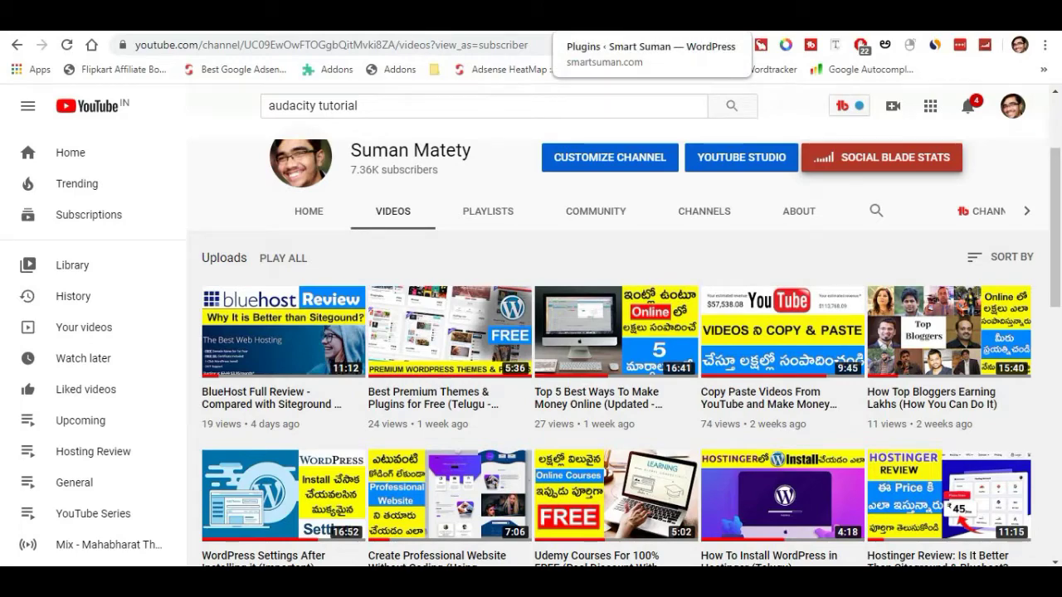
click(622, 15)
mouse_move(32, 332)
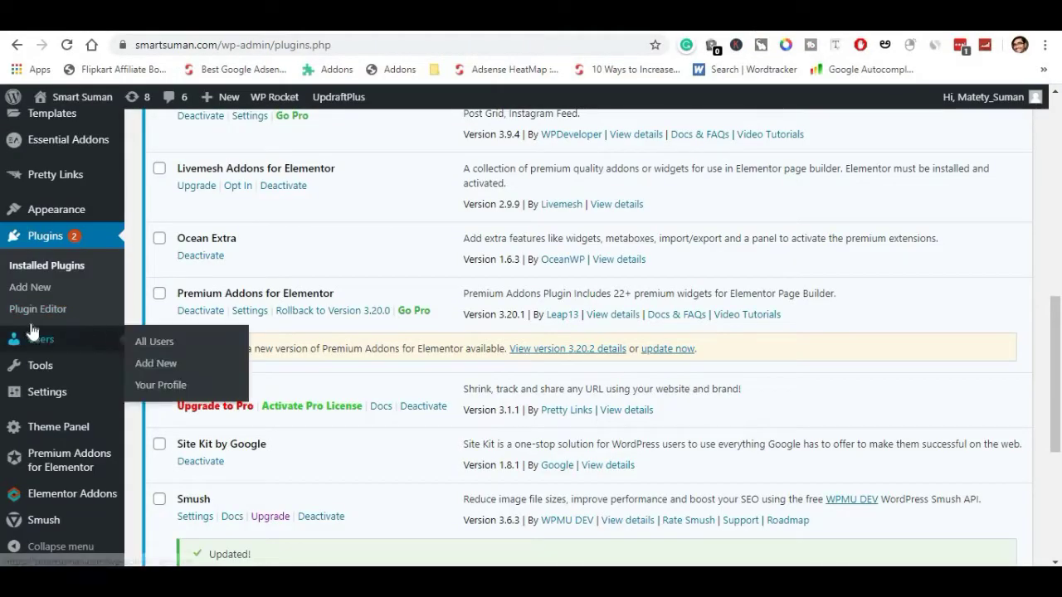
scroll(255, 282, up, 4)
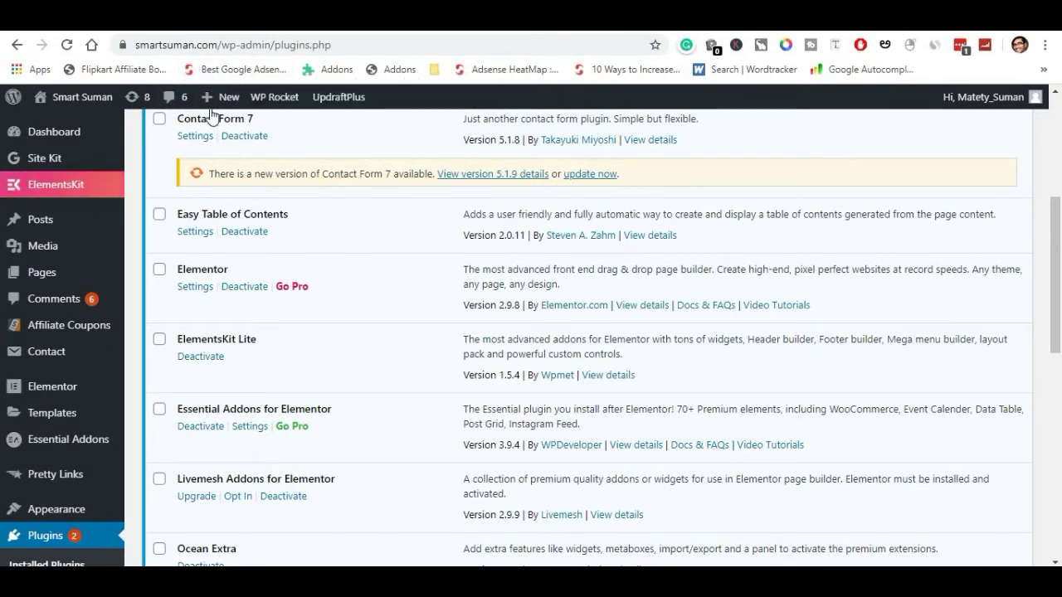
mouse_move(210, 115)
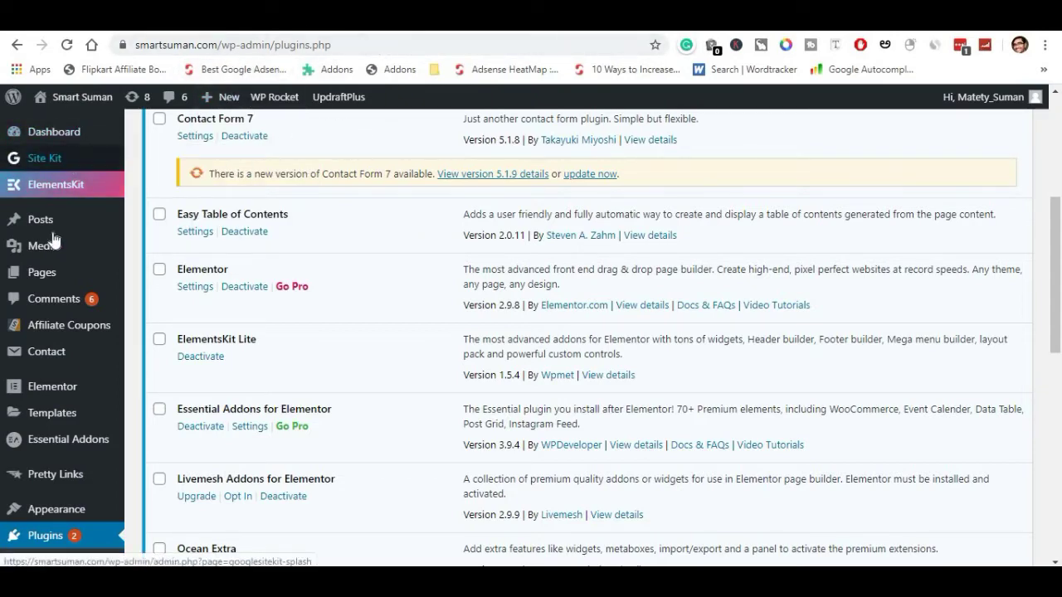
scroll(46, 249, down, 2)
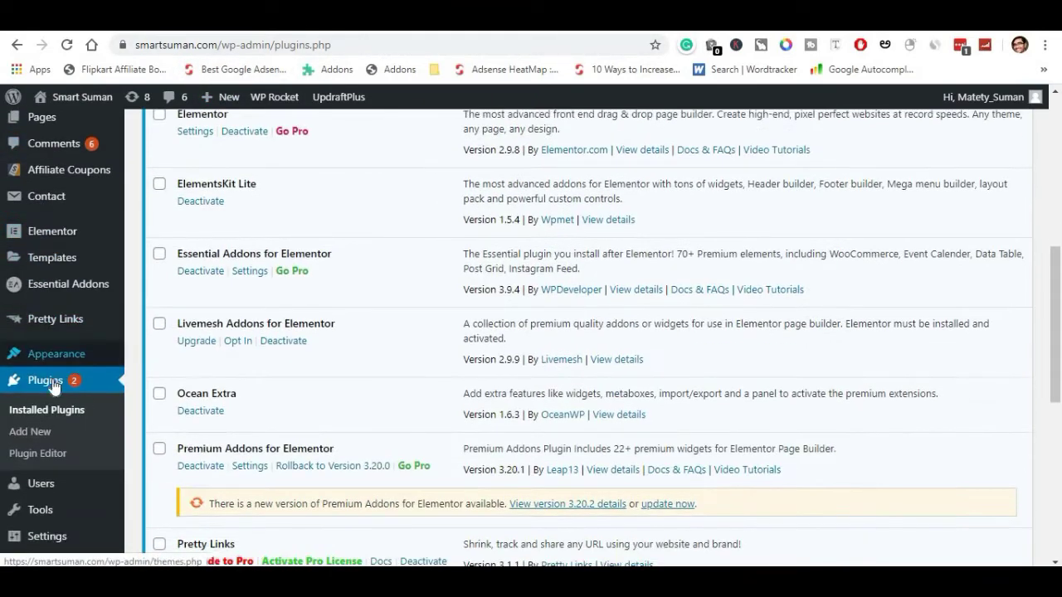
click(38, 432)
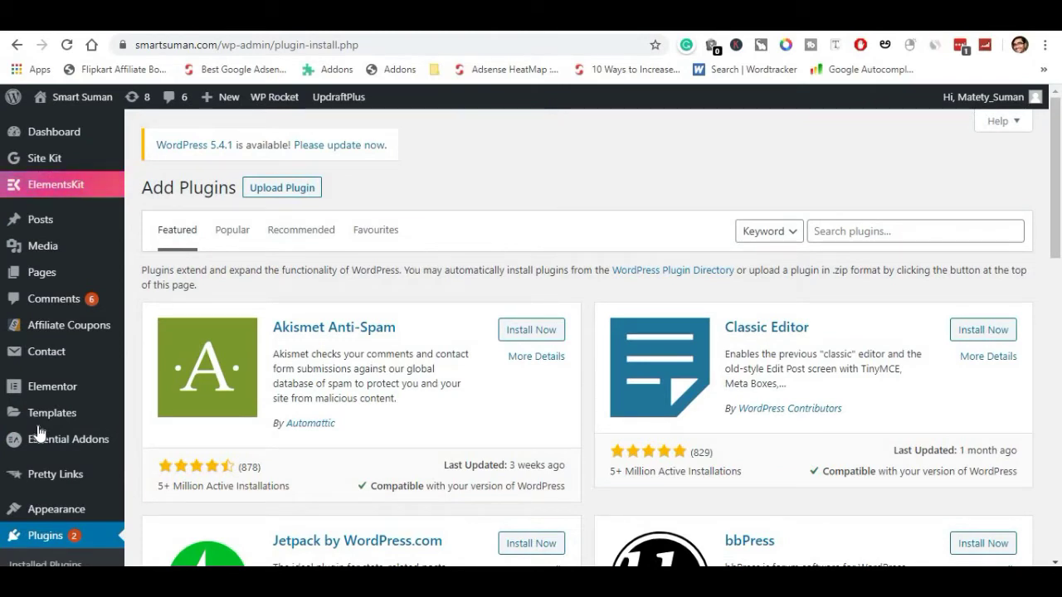
- Search plugins for 'yoast seo', install Yoast SEO, and activate it
click(839, 231)
text(yoast seo)
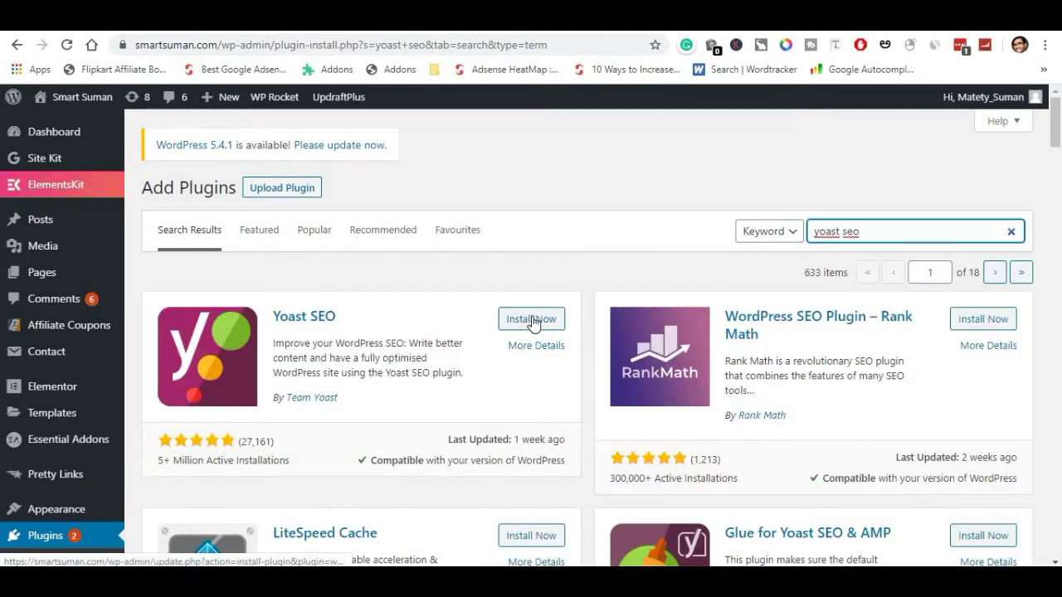
click(535, 320)
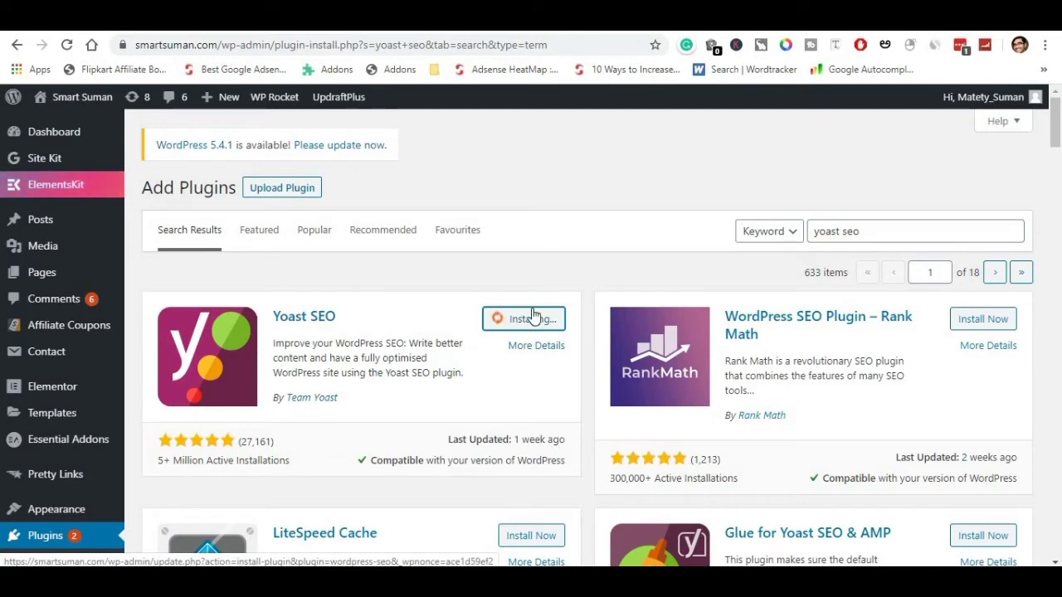
drag(174, 460, 308, 456)
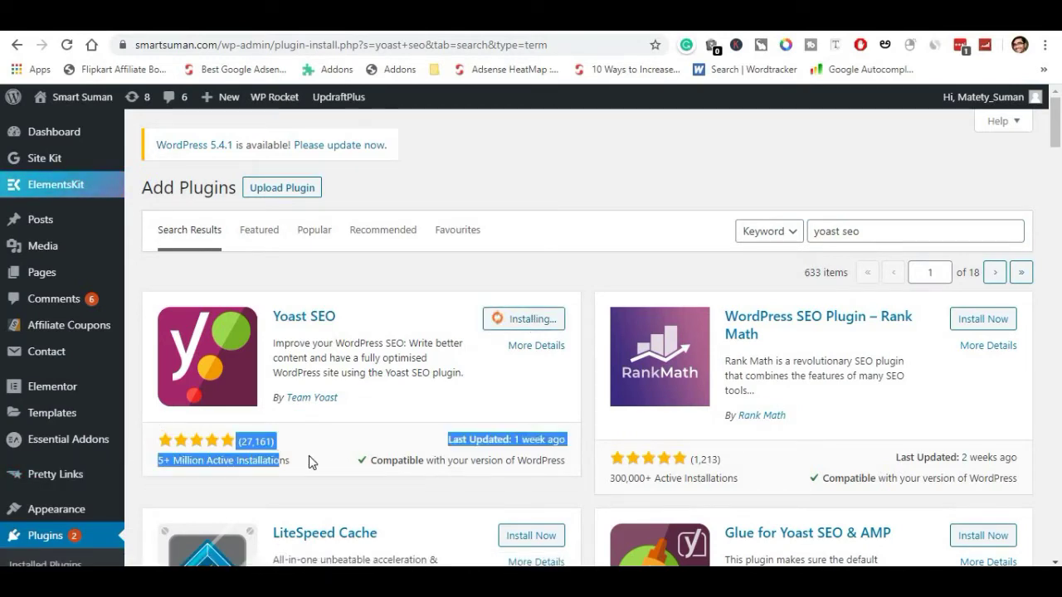
click(267, 439)
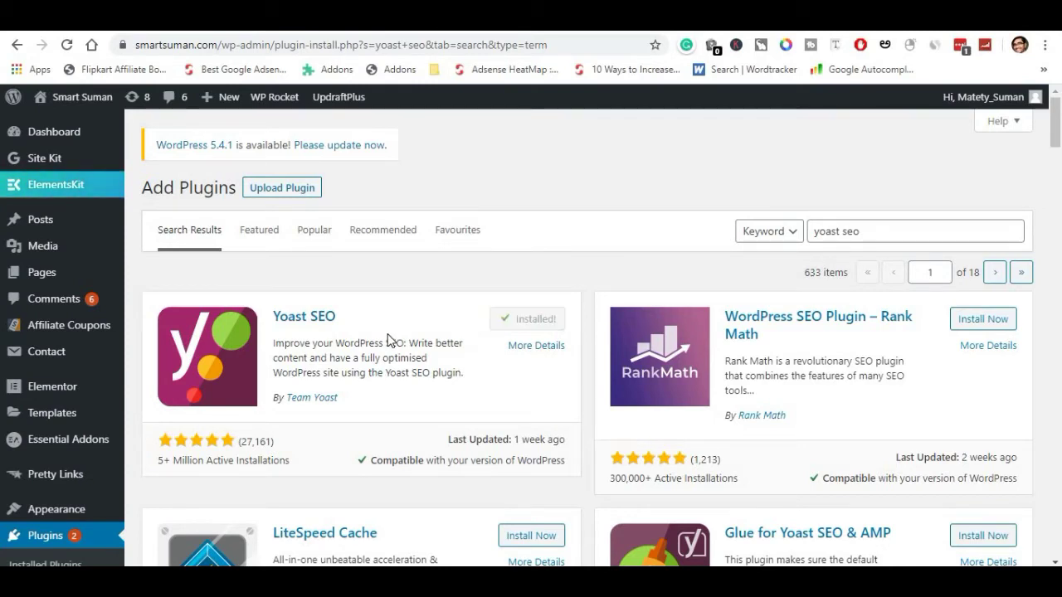
click(545, 323)
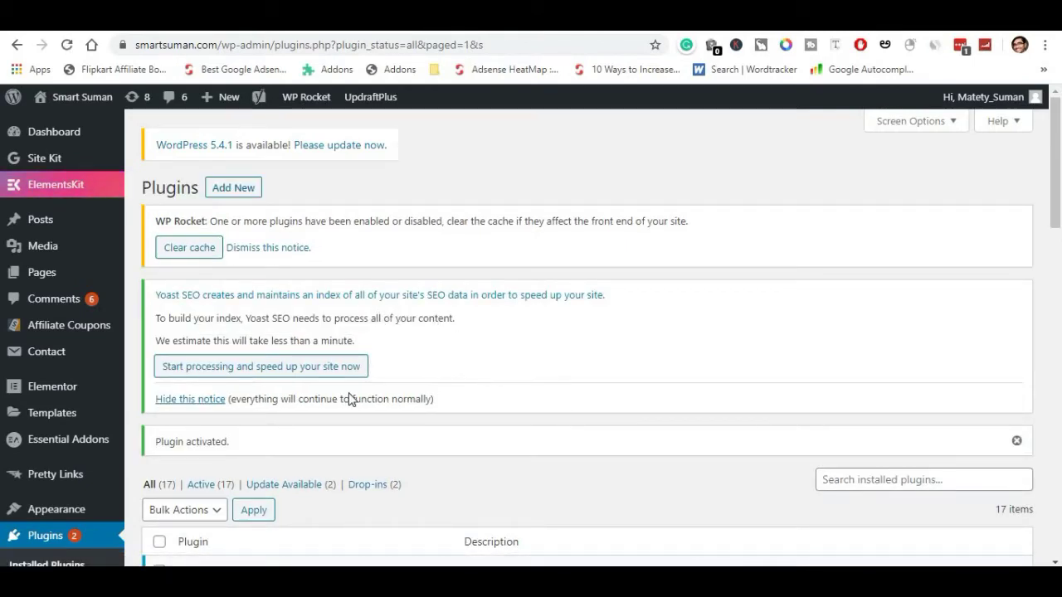
- Go to SEO > General in the admin sidebar to reach the Yoast SEO dashboard
scroll(16, 486, down, 5)
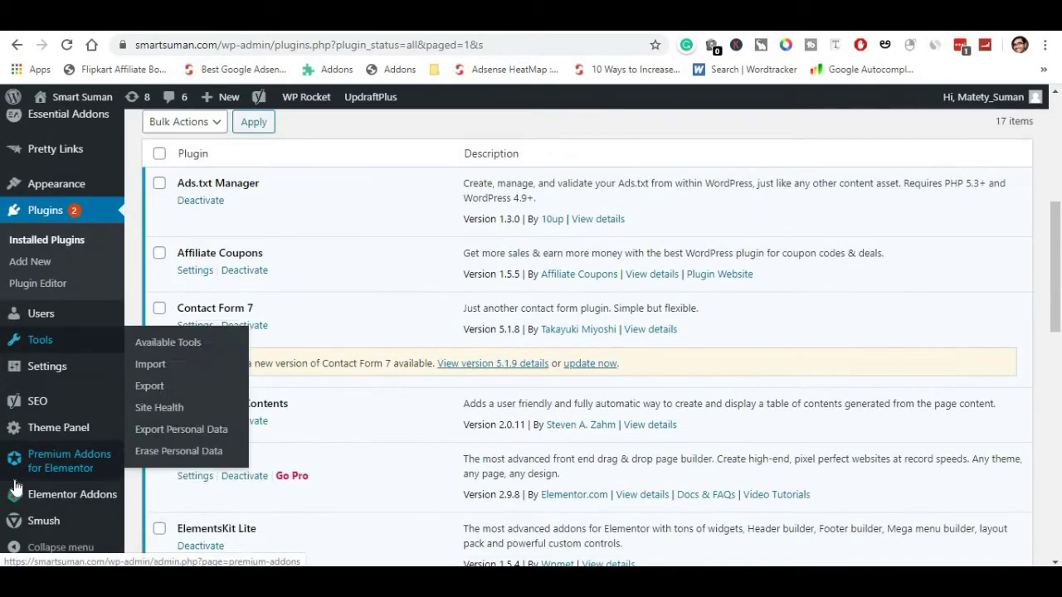
scroll(276, 429, up, 5)
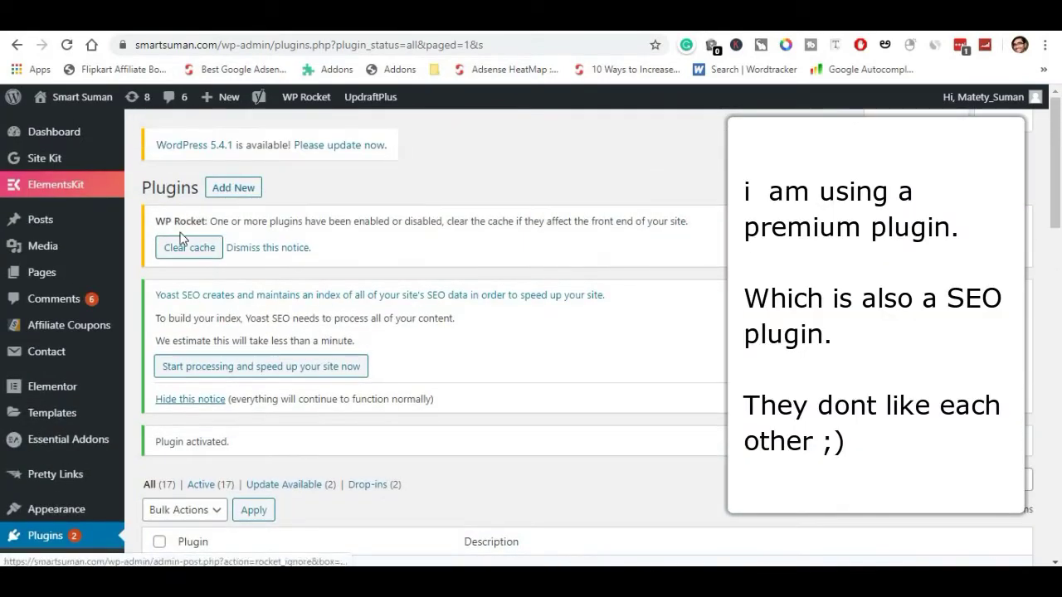
drag(157, 221, 210, 221)
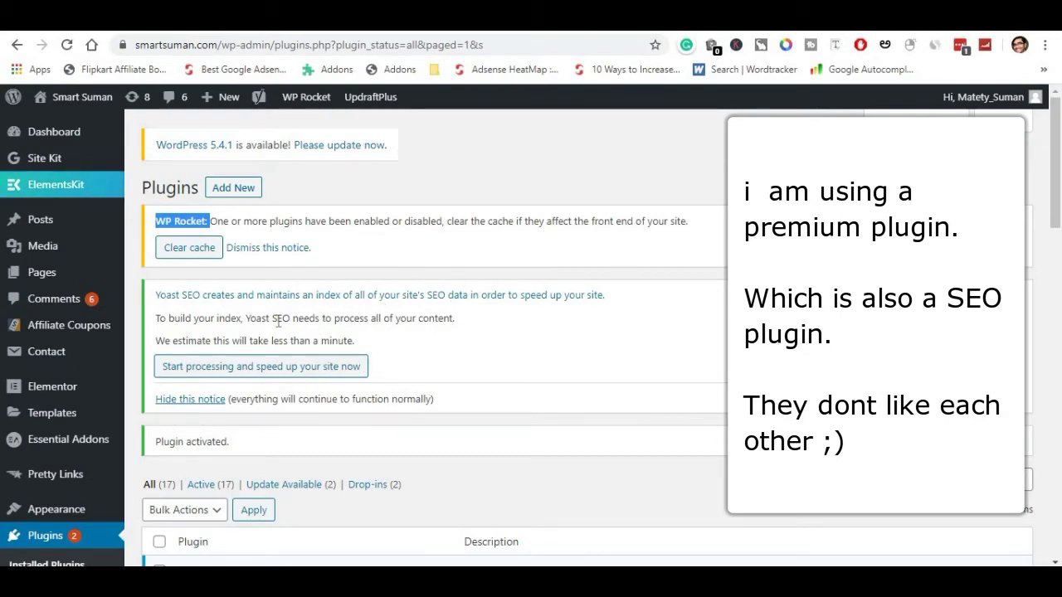
scroll(83, 348, down, 5)
scroll(38, 385, down, 2)
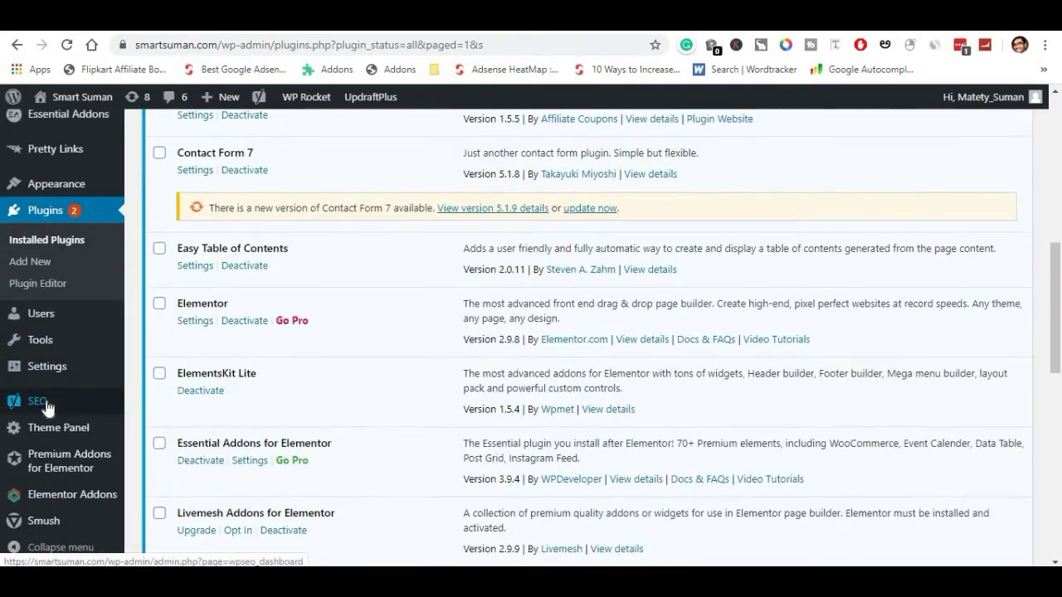
mouse_move(40, 402)
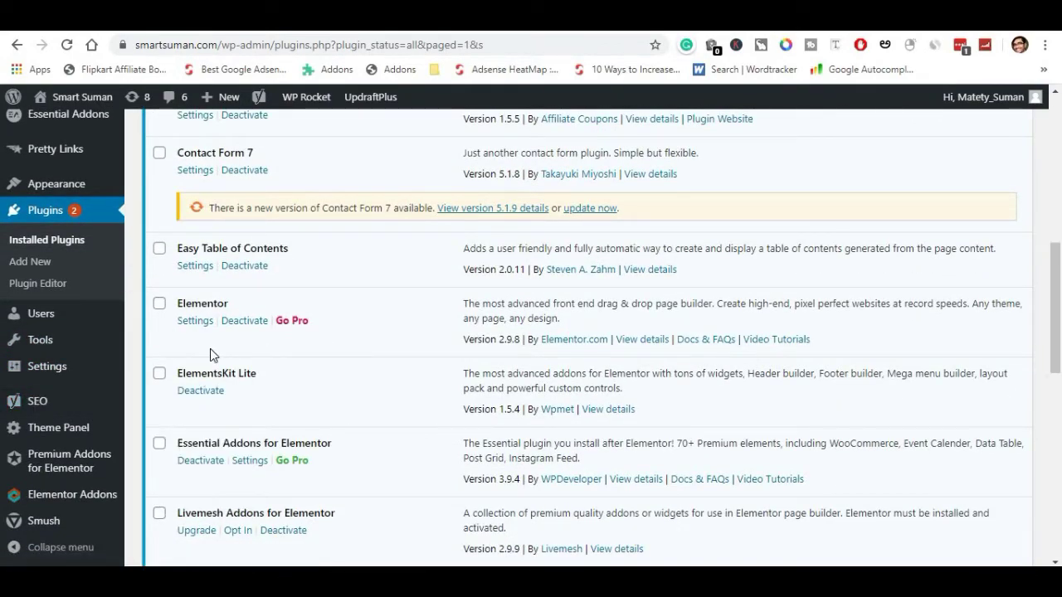
scroll(17, 353, up, 5)
scroll(4, 332, down, 6)
scroll(3, 331, down, 4)
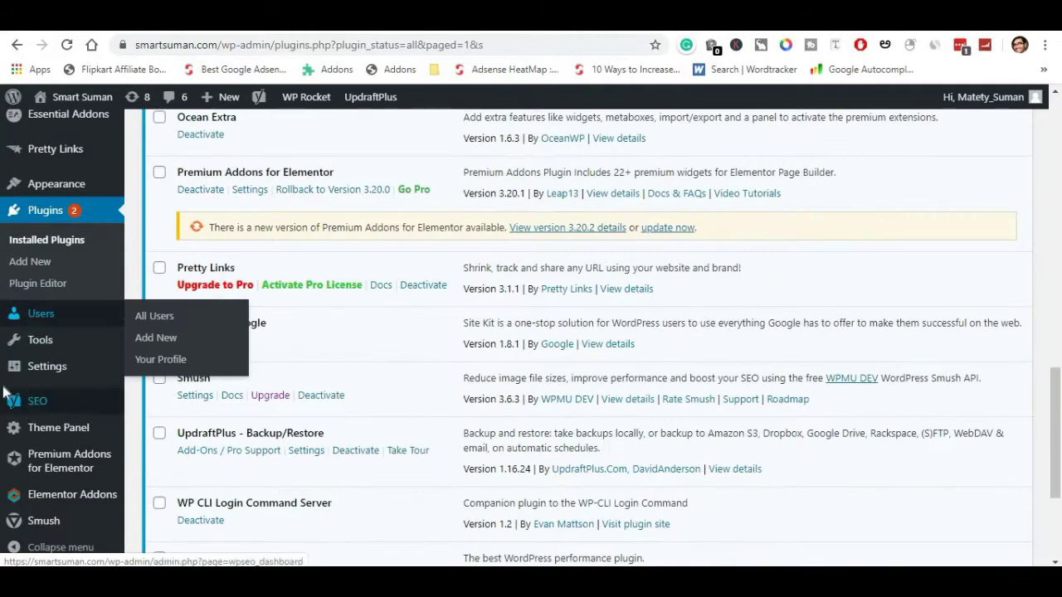
click(54, 379)
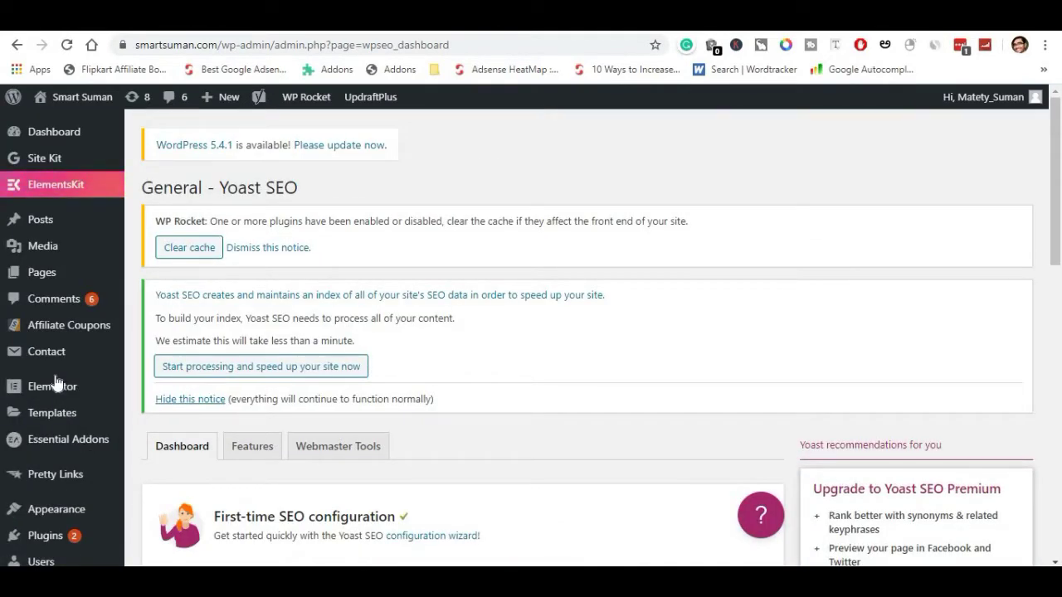
- Dismiss the WP Rocket notice, the indexing notice and the first-time SEO configuration card
click(256, 252)
click(189, 329)
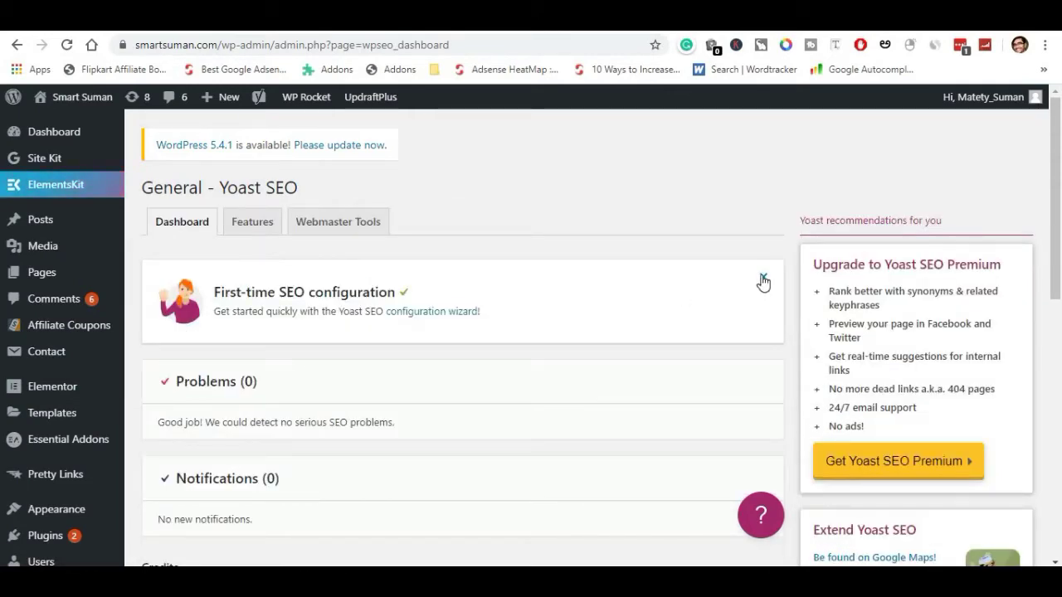
click(761, 280)
scroll(244, 334, down, 3)
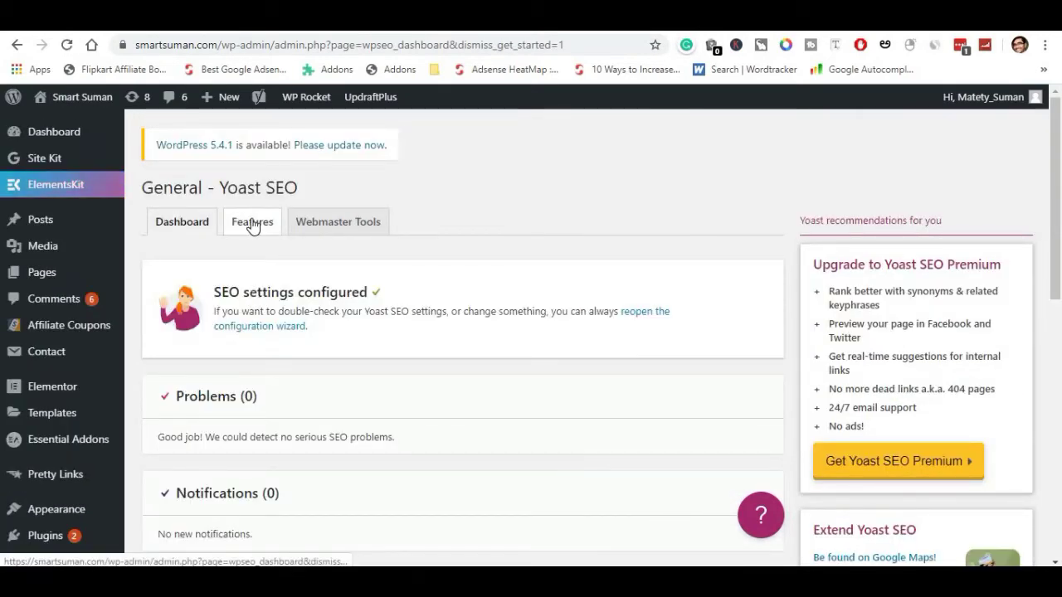
- Save Yoast's Features tab with every feature toggle left On
click(252, 224)
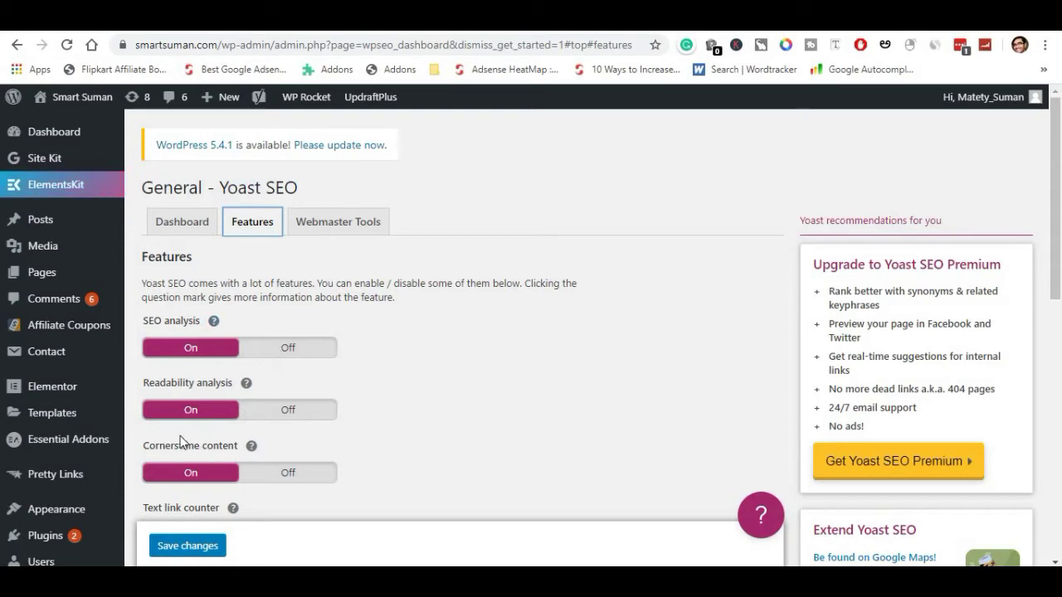
click(180, 222)
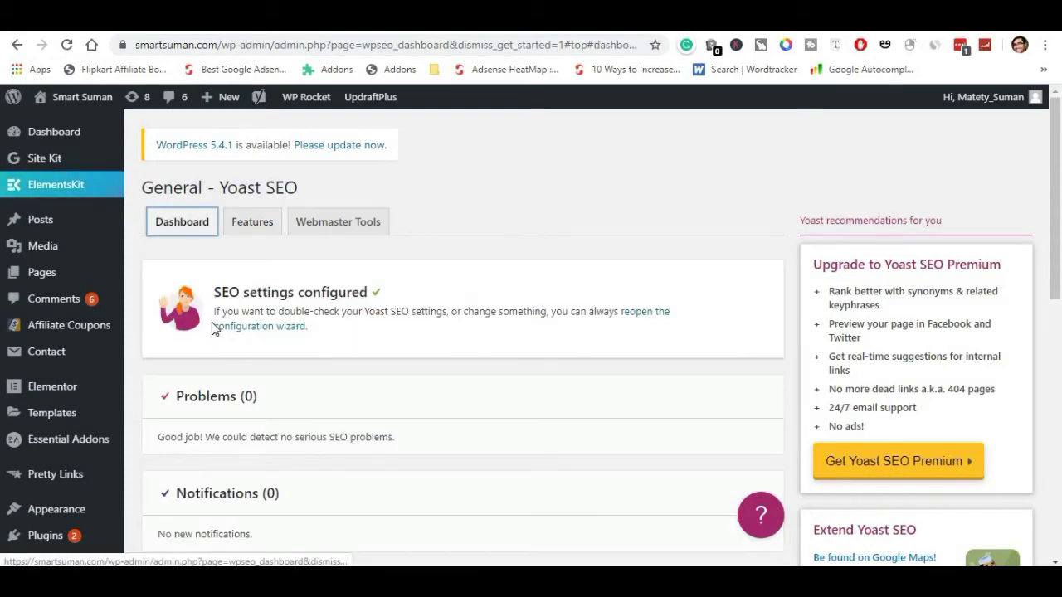
scroll(213, 327, down, 4)
scroll(214, 326, up, 5)
click(273, 232)
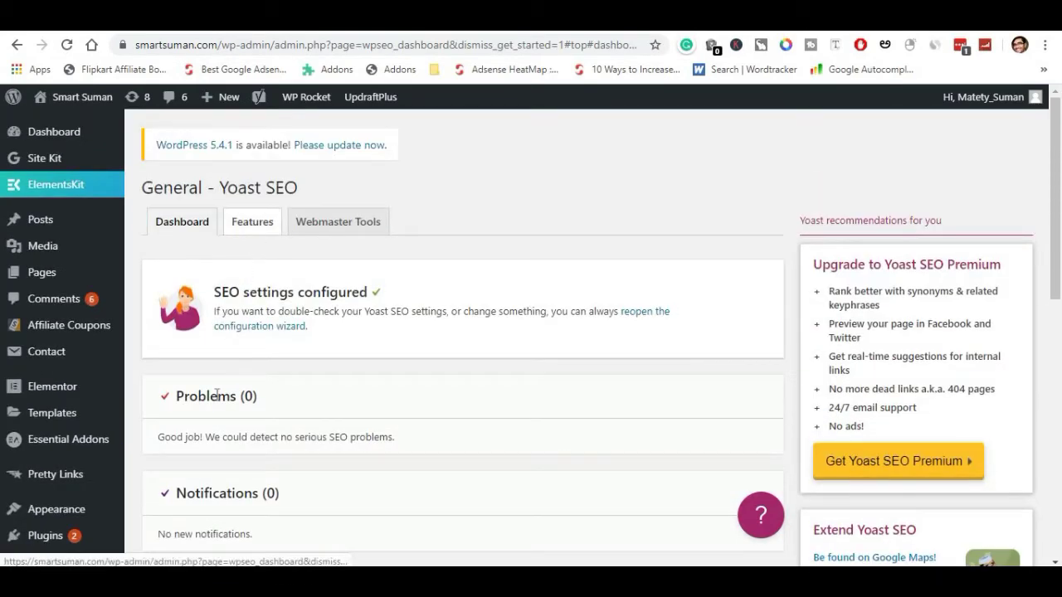
scroll(193, 504, down, 3)
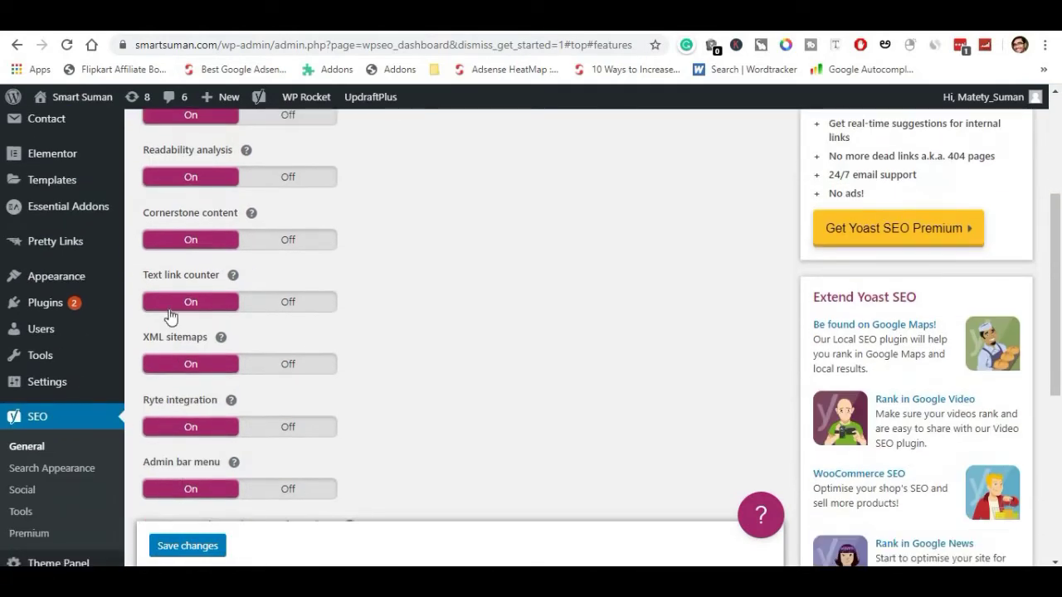
scroll(203, 320, down, 3)
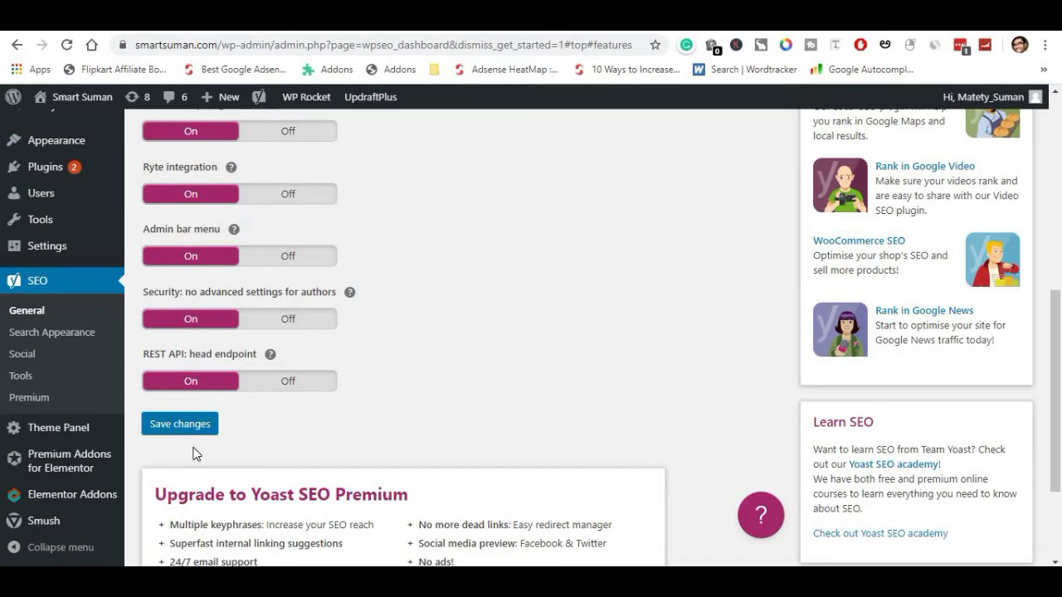
click(178, 425)
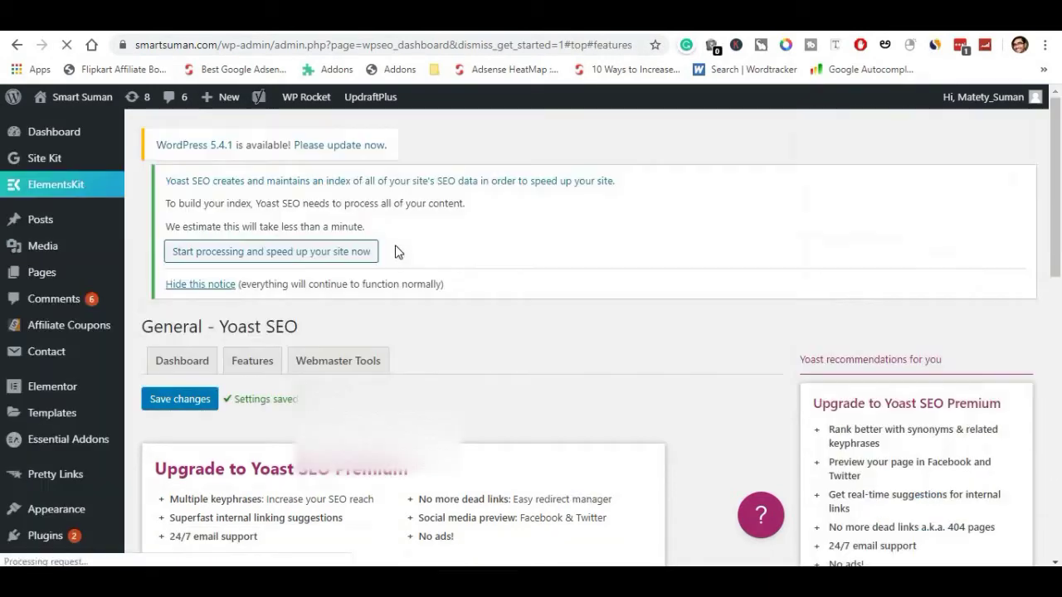
- Save the Webmaster Tools tab with the Google verification code, then go to SEO > Search Appearance
click(359, 376)
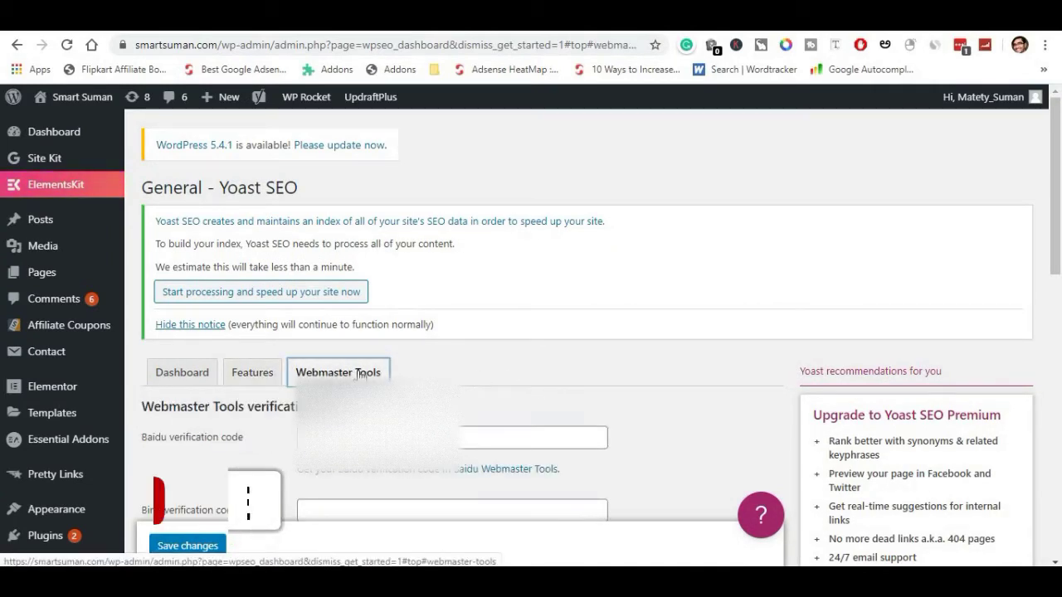
scroll(359, 373, down, 2)
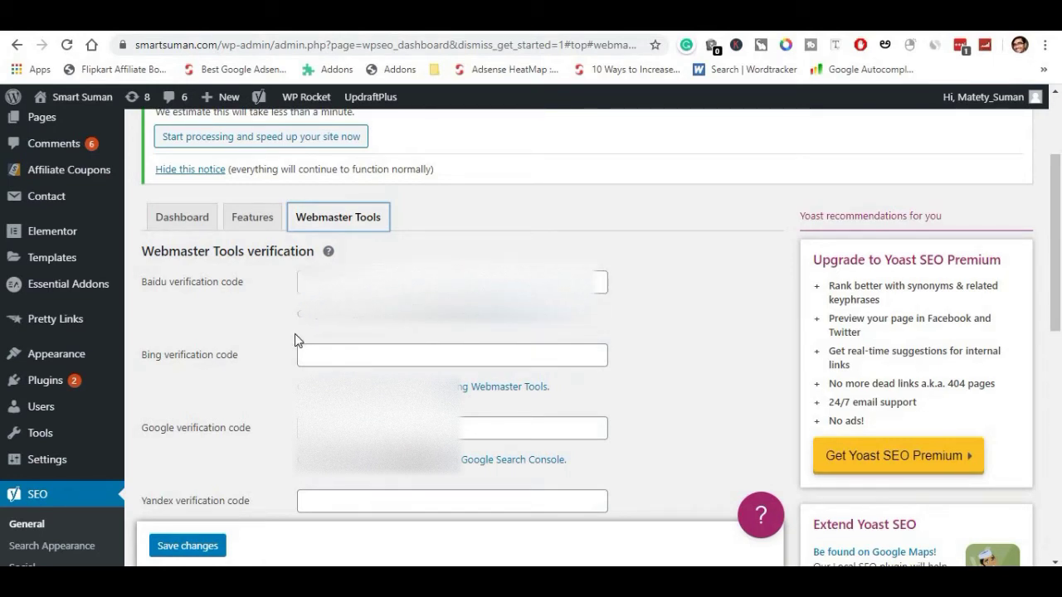
scroll(294, 334, down, 2)
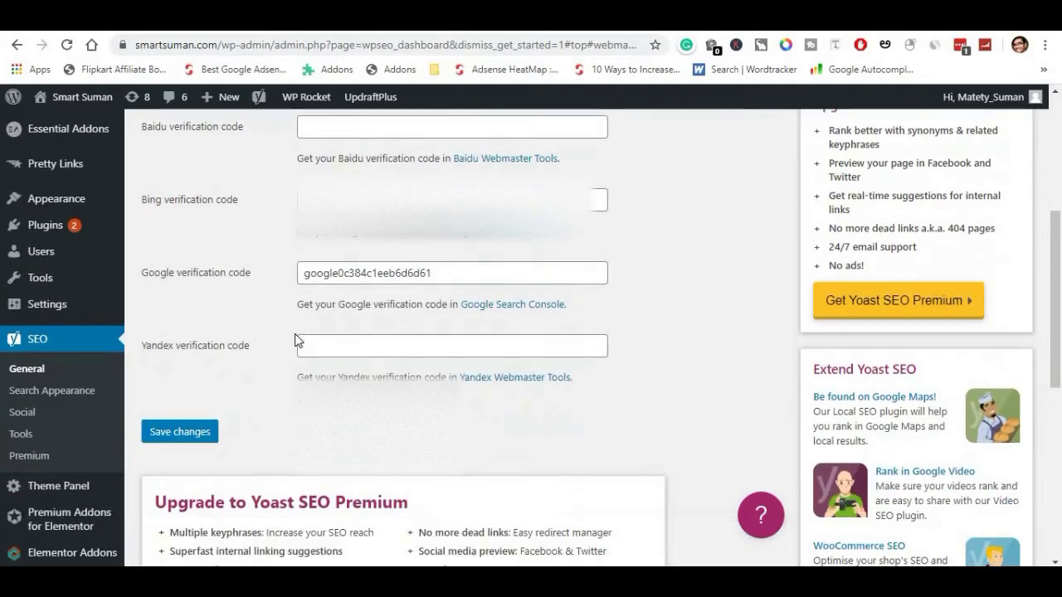
click(172, 434)
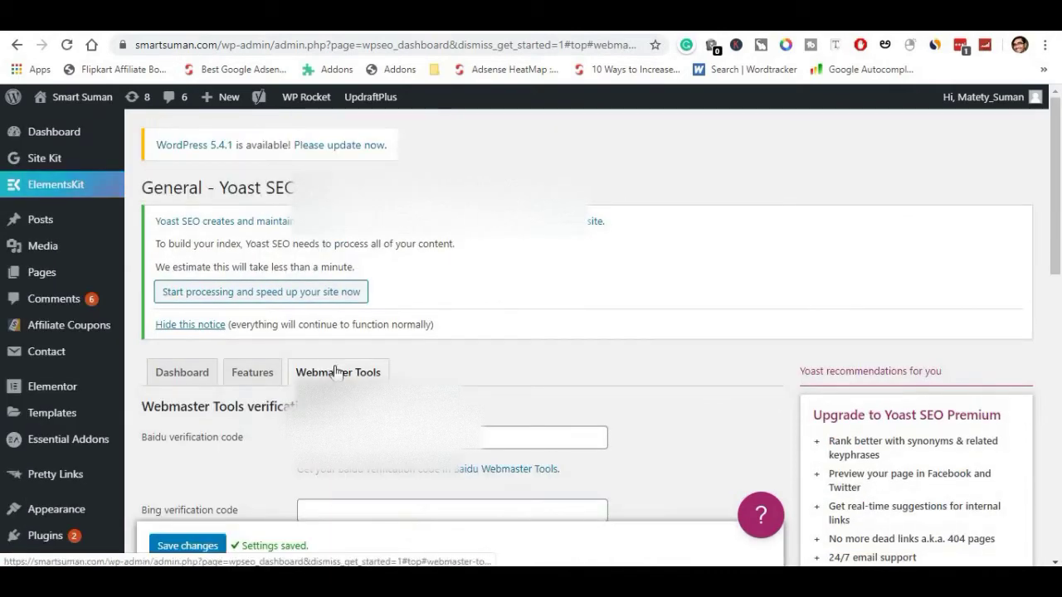
scroll(320, 365, down, 3)
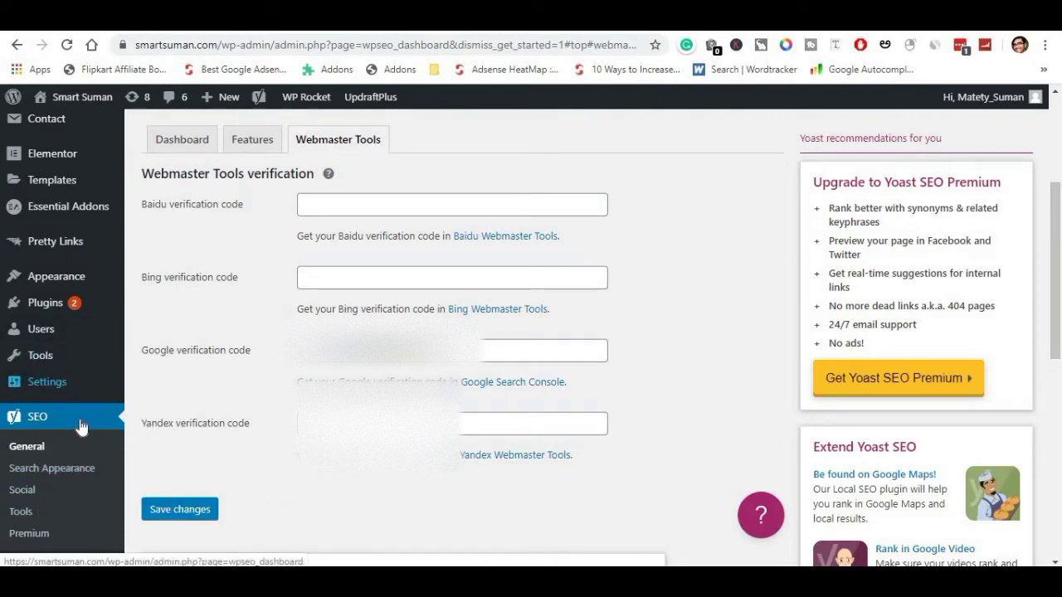
click(47, 474)
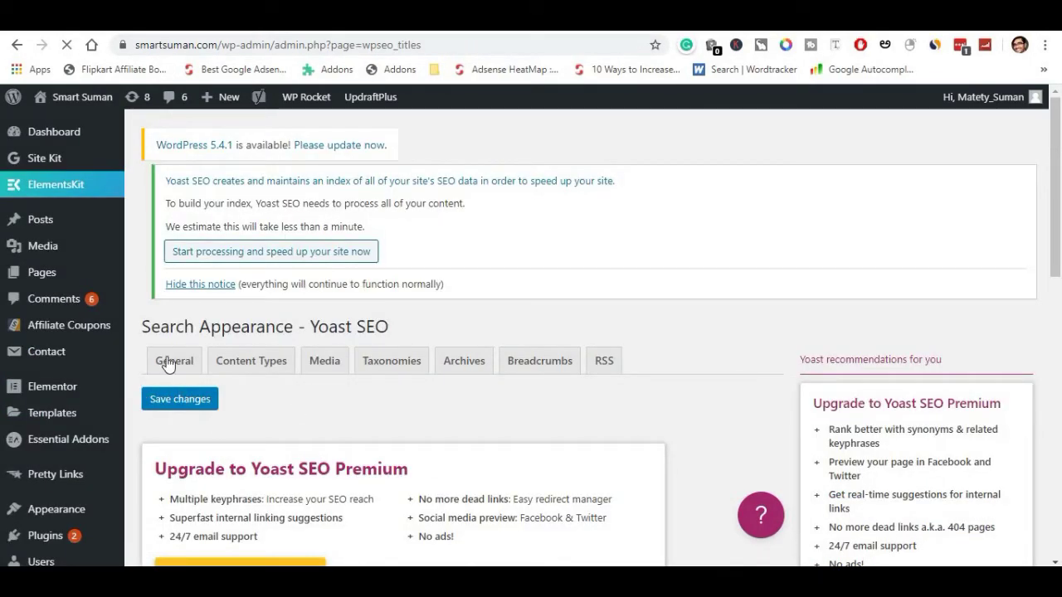
- Scroll through the Search Appearance General tab, then switch to the Bluehost review tab
scroll(174, 366, down, 3)
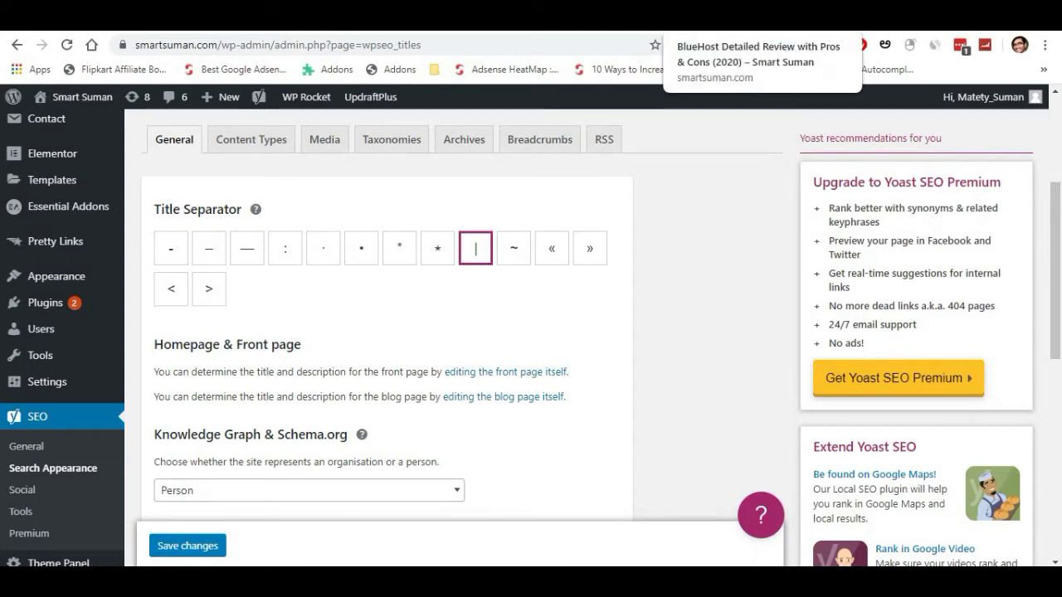
click(730, 15)
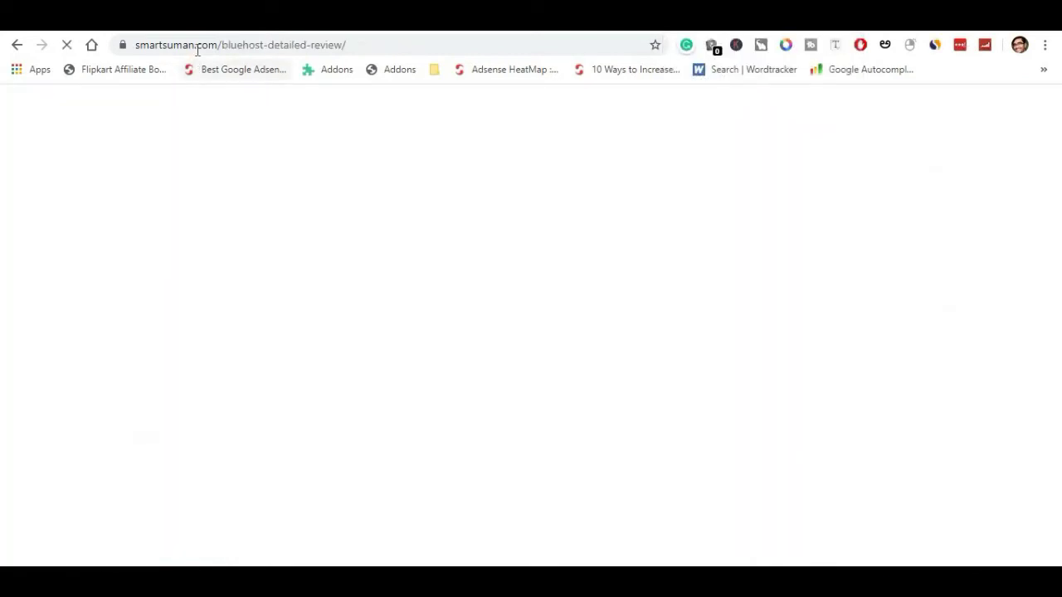
- Google 'how to create blog' in a new tab, browse the results, and return to the Yoast settings
key(ctrl+t)
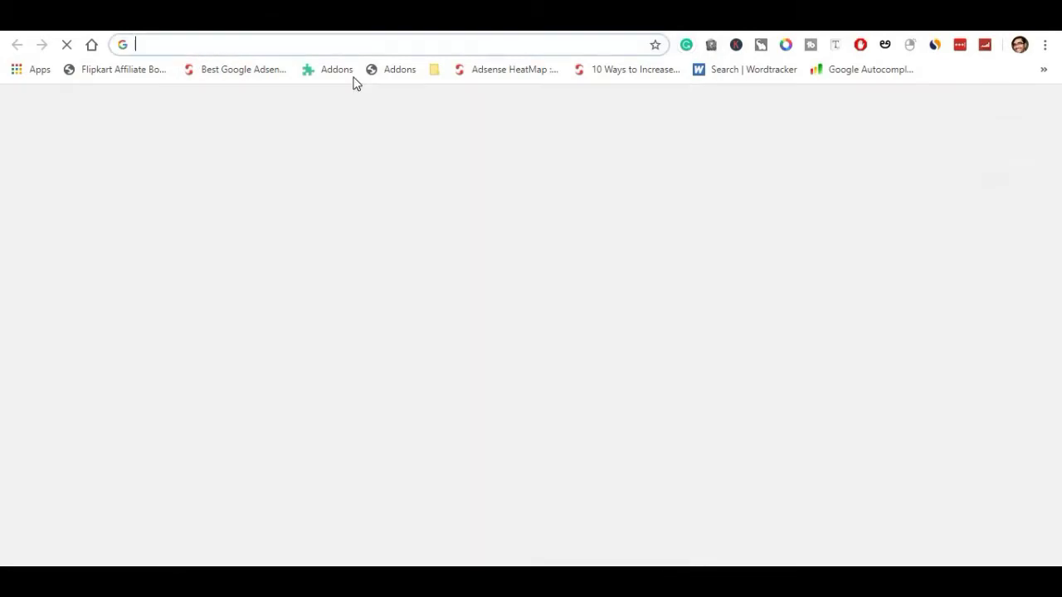
click(193, 44)
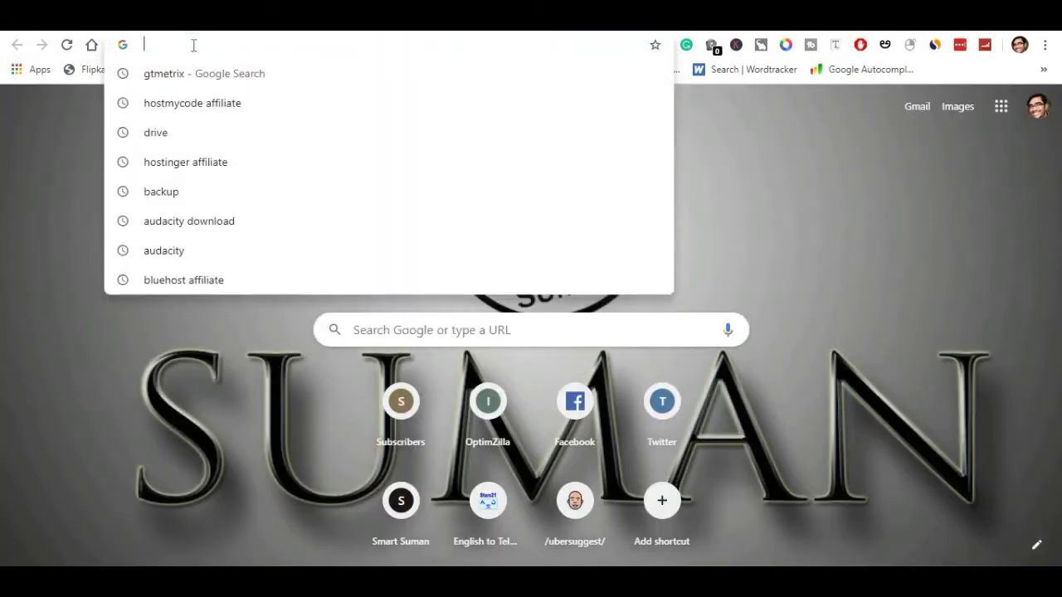
text(how to create blog)
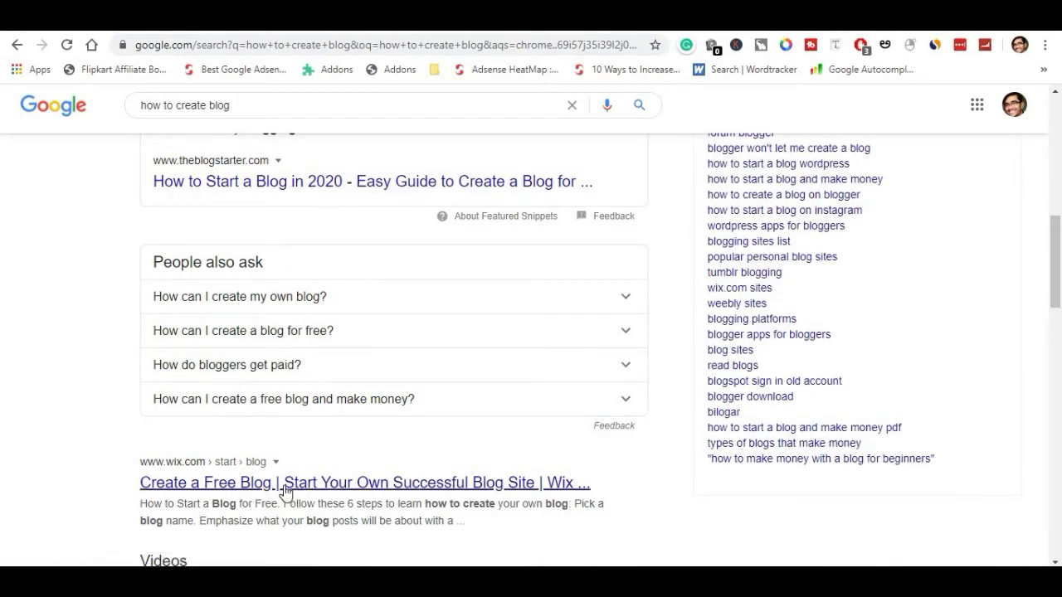
scroll(458, 466, down, 2)
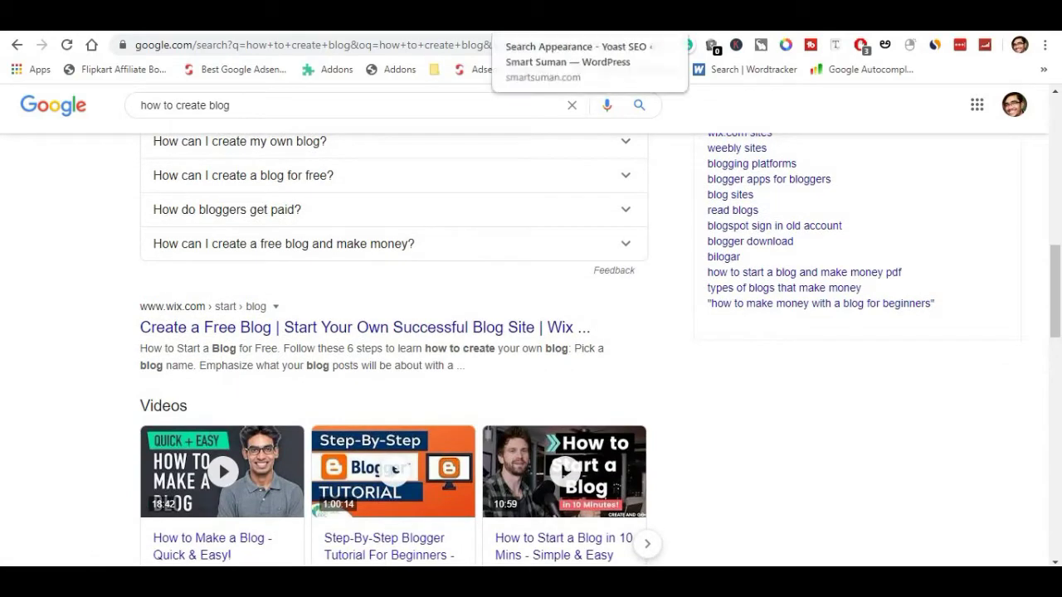
click(510, 19)
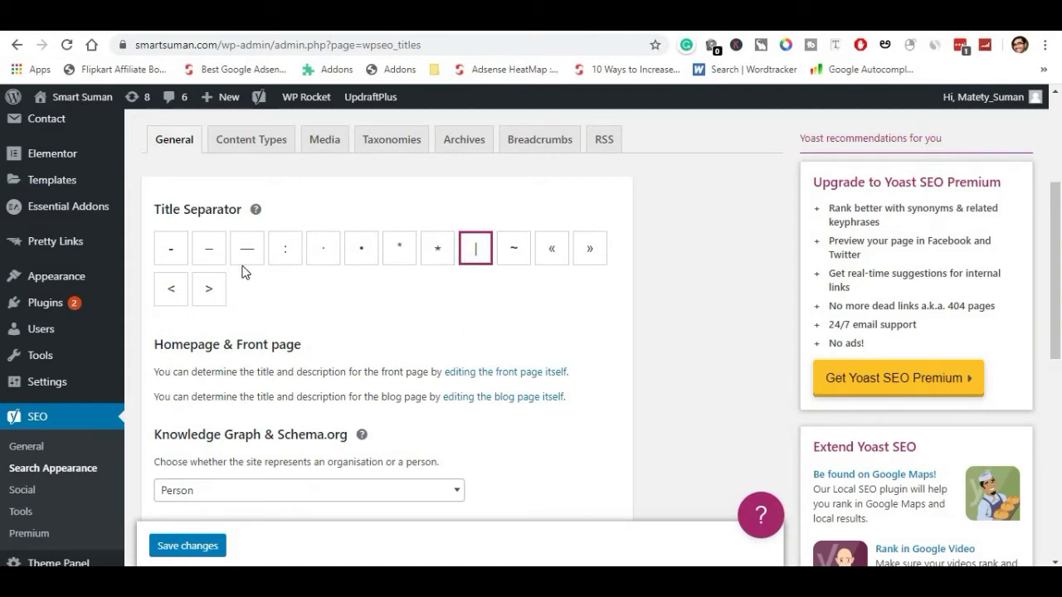
- Set the title separator back to '|' after trying the dash
click(169, 253)
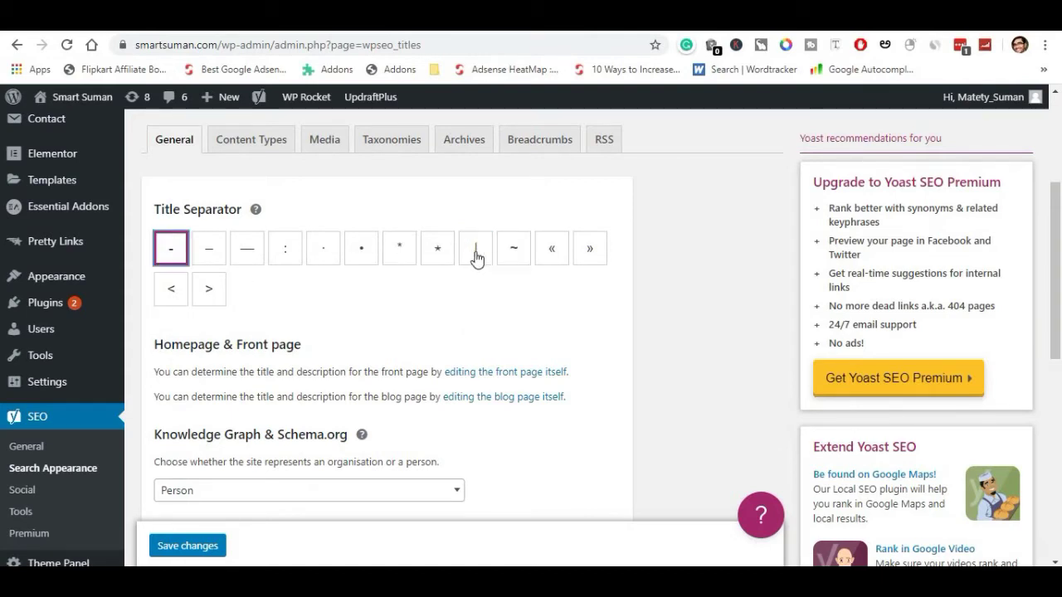
click(474, 255)
scroll(373, 322, down, 2)
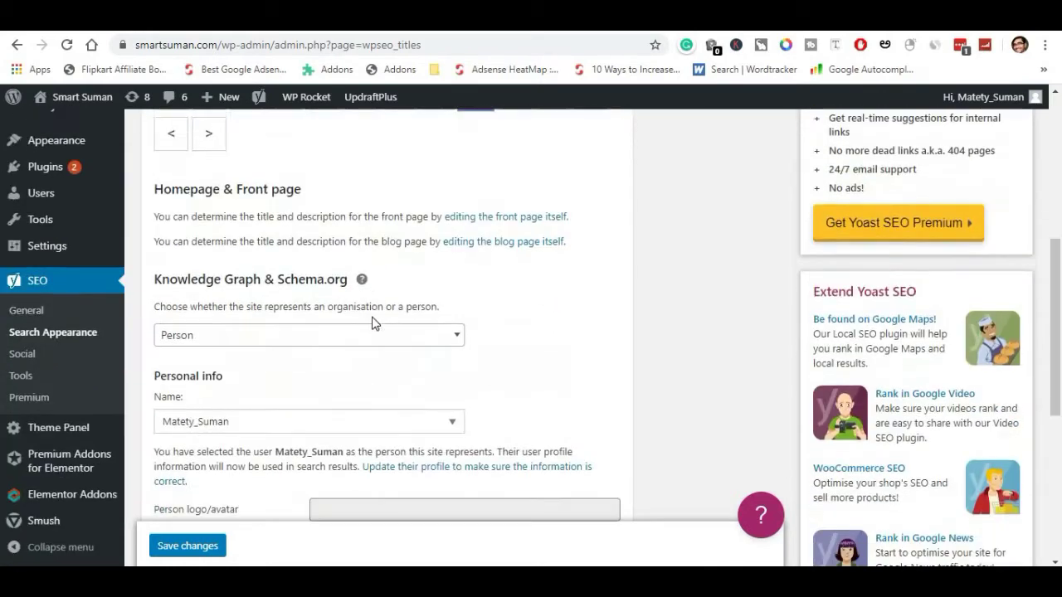
- Keep the site represented as a Person with the same user, and save the settings
click(236, 333)
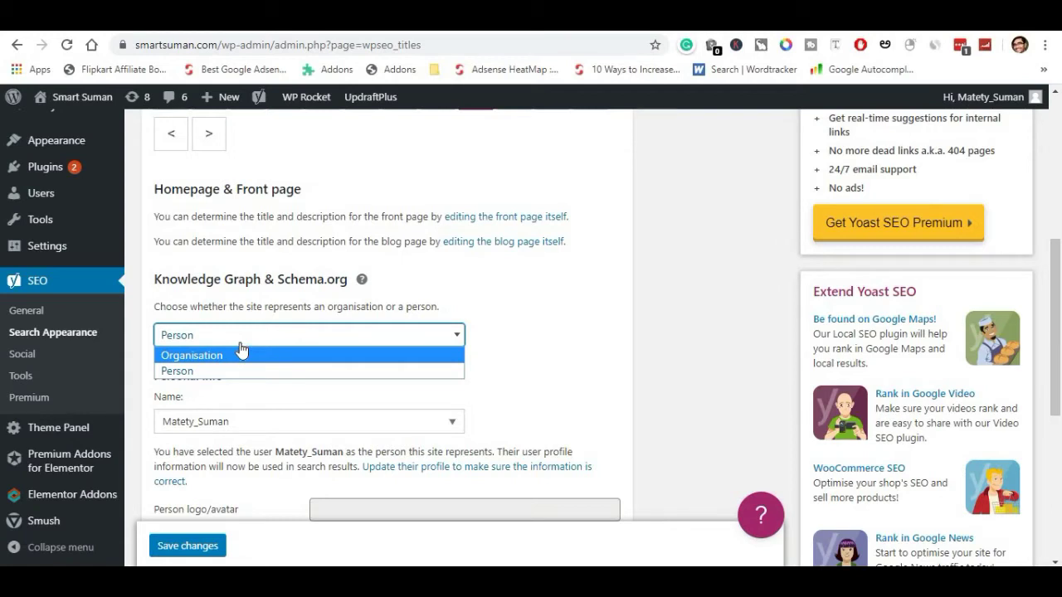
click(244, 371)
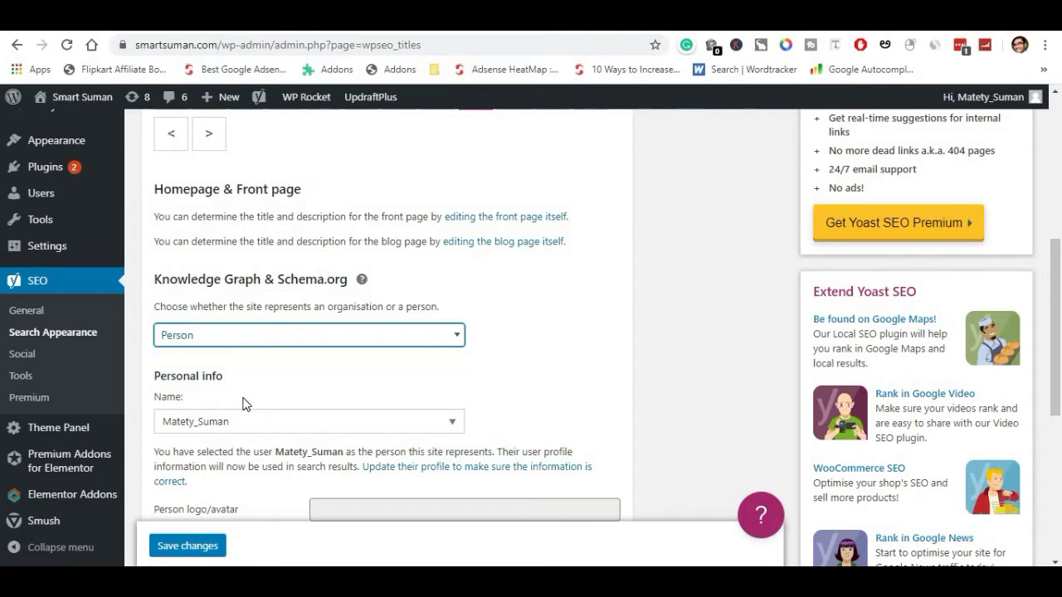
scroll(244, 391, down, 1)
scroll(244, 392, down, 1)
click(244, 347)
click(349, 308)
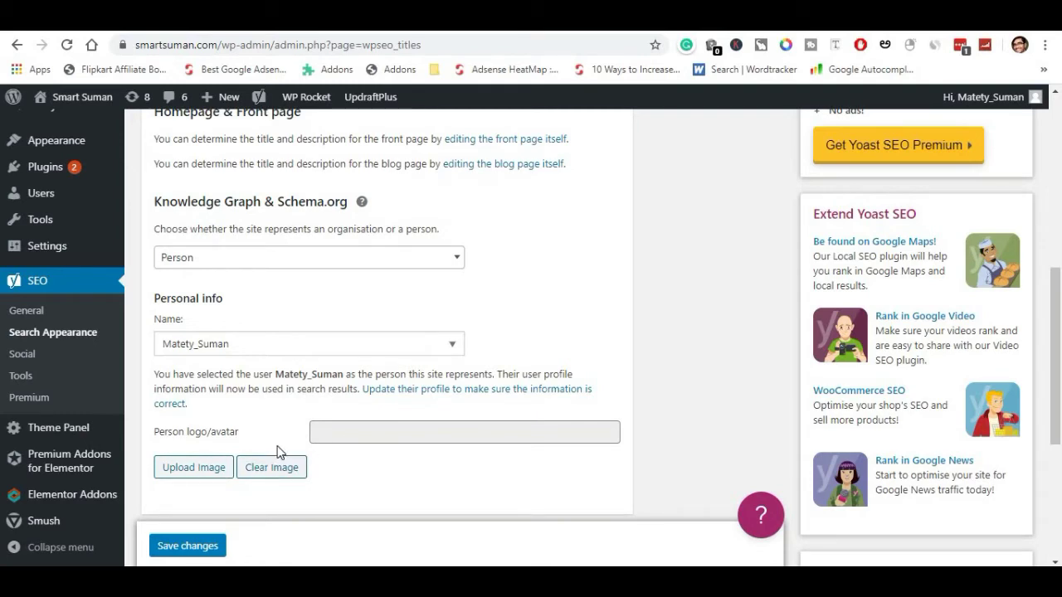
scroll(277, 452, down, 1)
click(170, 489)
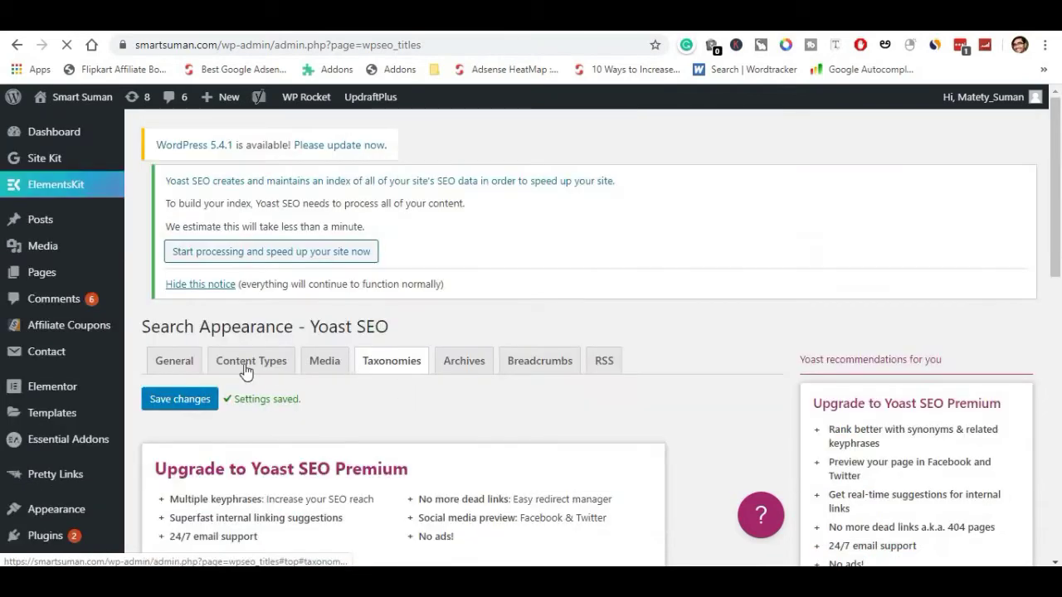
click(245, 362)
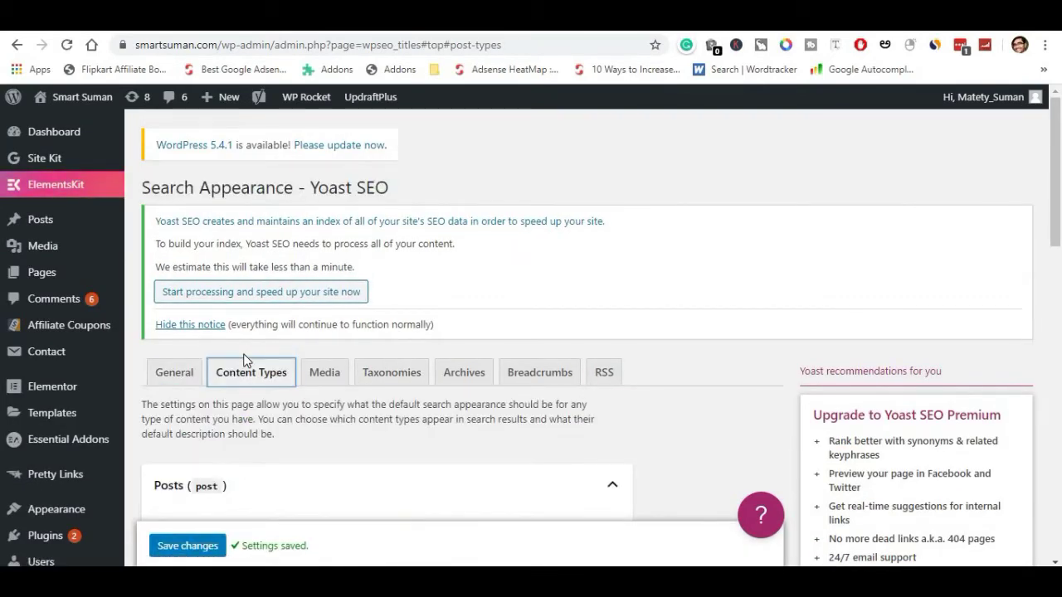
- Scroll the Content Types tab down to the Posts search appearance options
scroll(275, 374, down, 2)
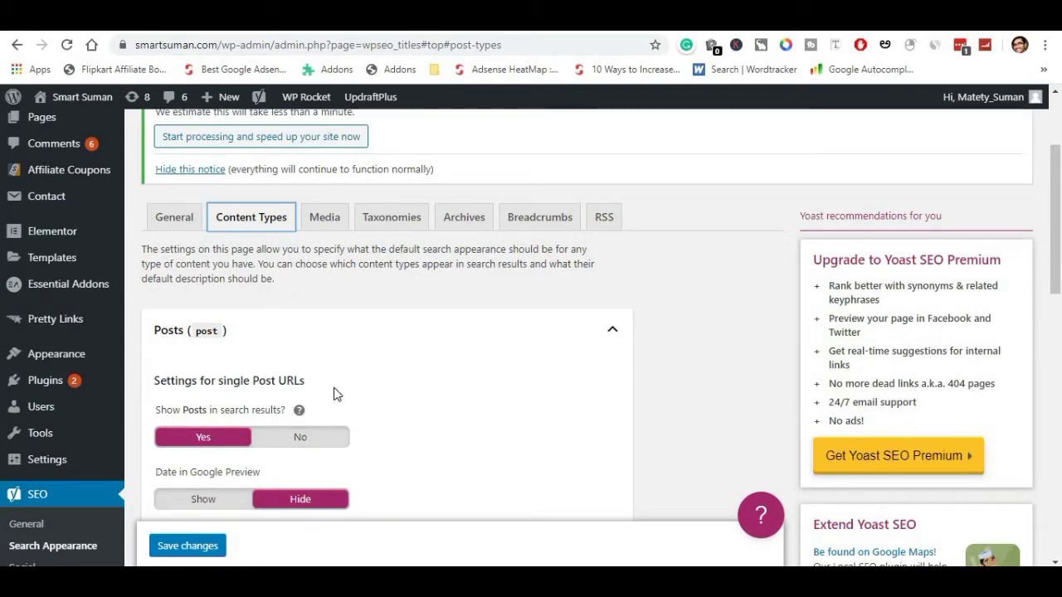
scroll(327, 412, down, 2)
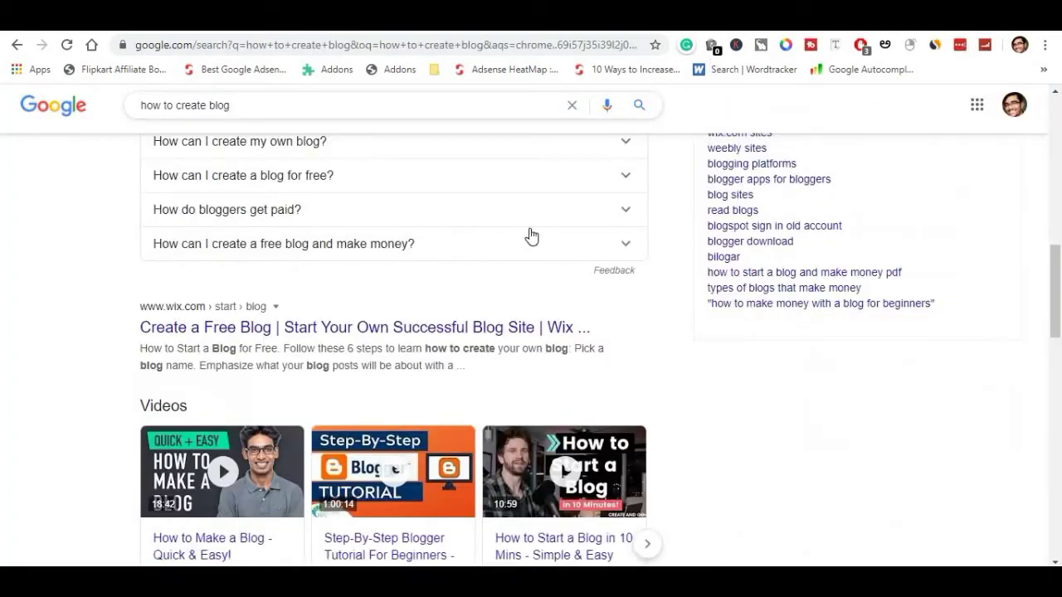
scroll(434, 260, down, 4)
scroll(430, 252, down, 4)
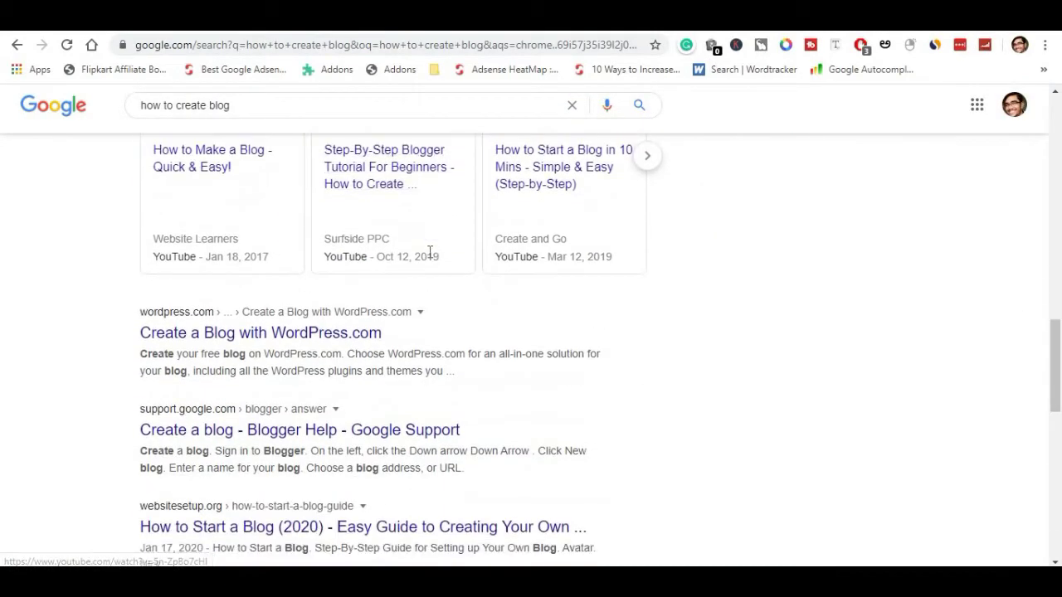
scroll(430, 258, down, 3)
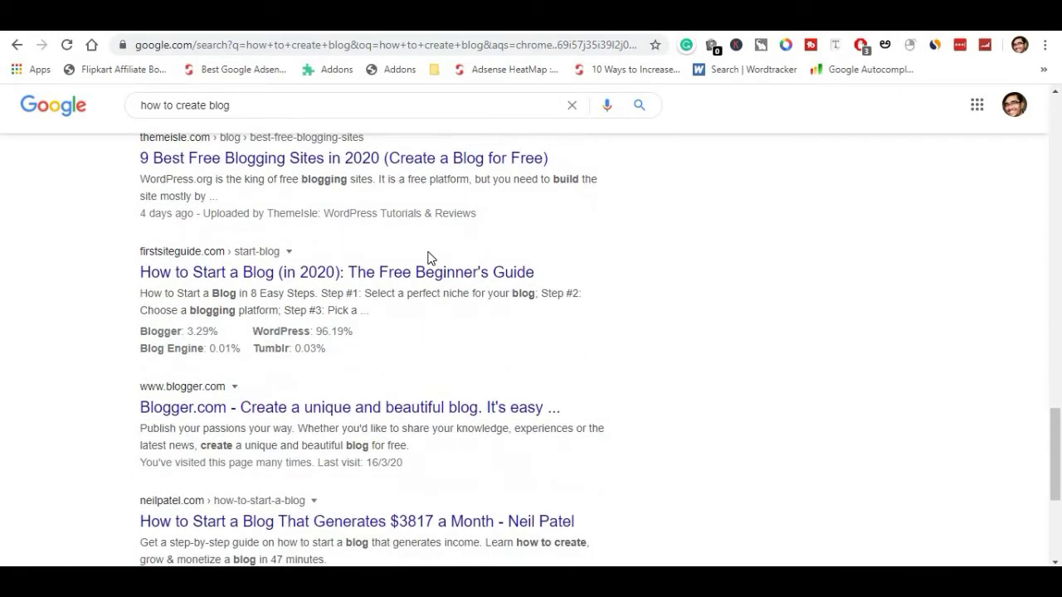
scroll(429, 258, down, 2)
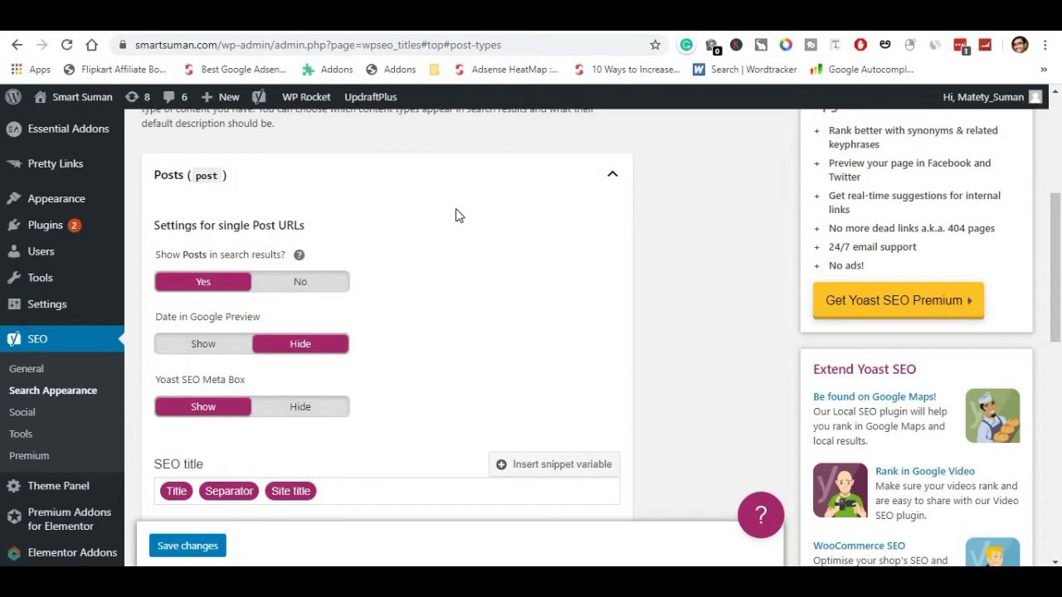
- Expand the Pages and My Templates sections to show their search appearance options
scroll(445, 222, down, 2)
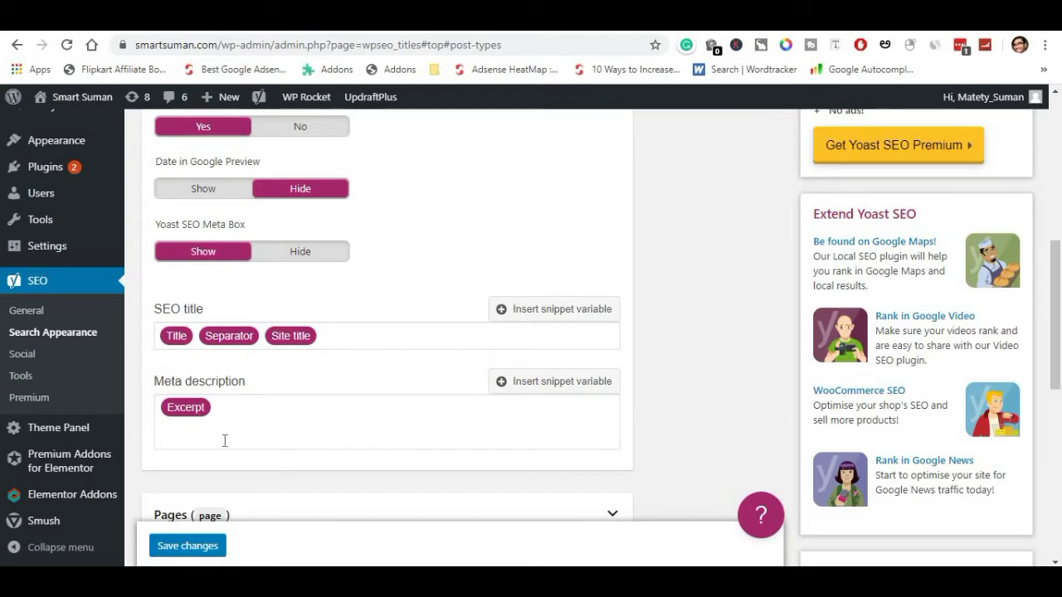
scroll(224, 440, down, 4)
click(609, 206)
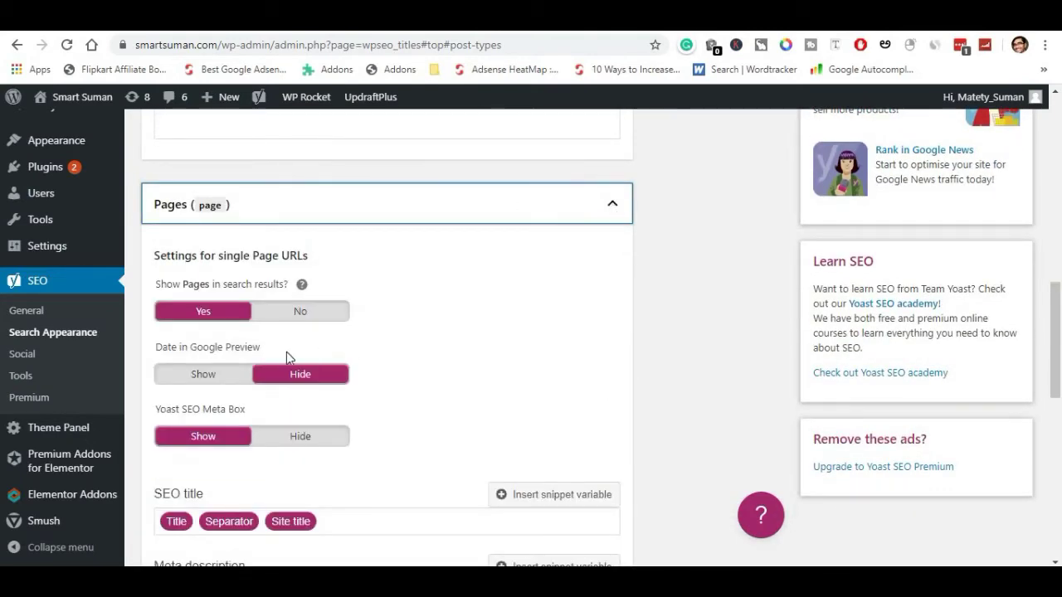
scroll(286, 352, down, 1)
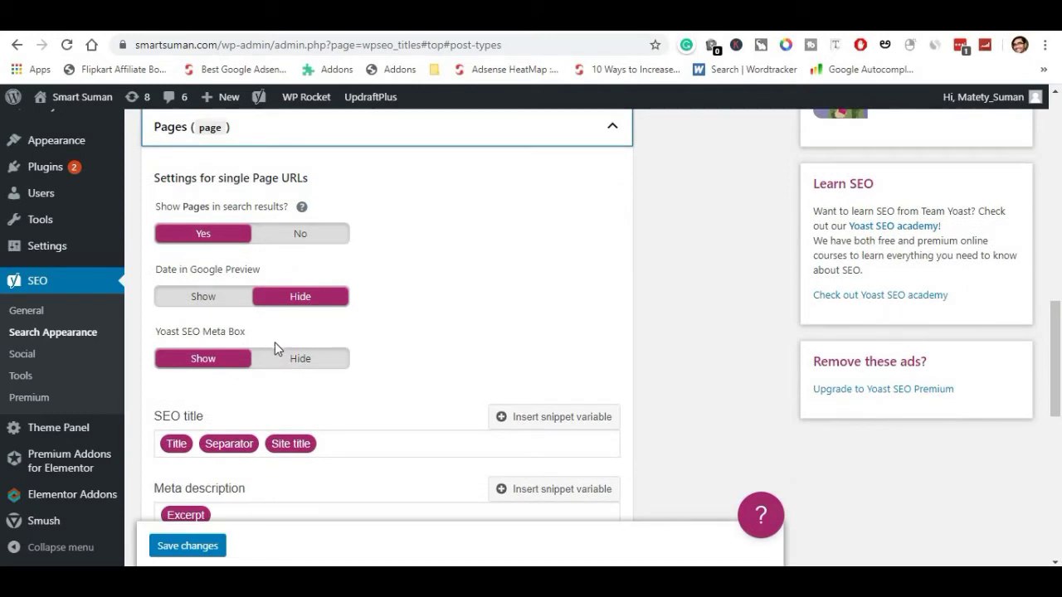
scroll(275, 342, down, 1)
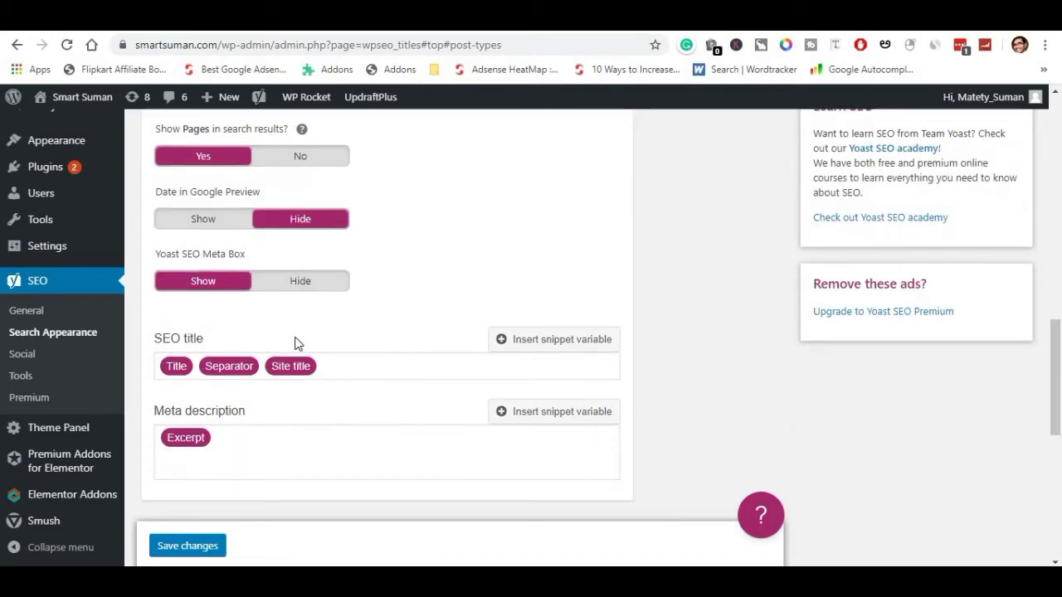
scroll(228, 381, down, 1)
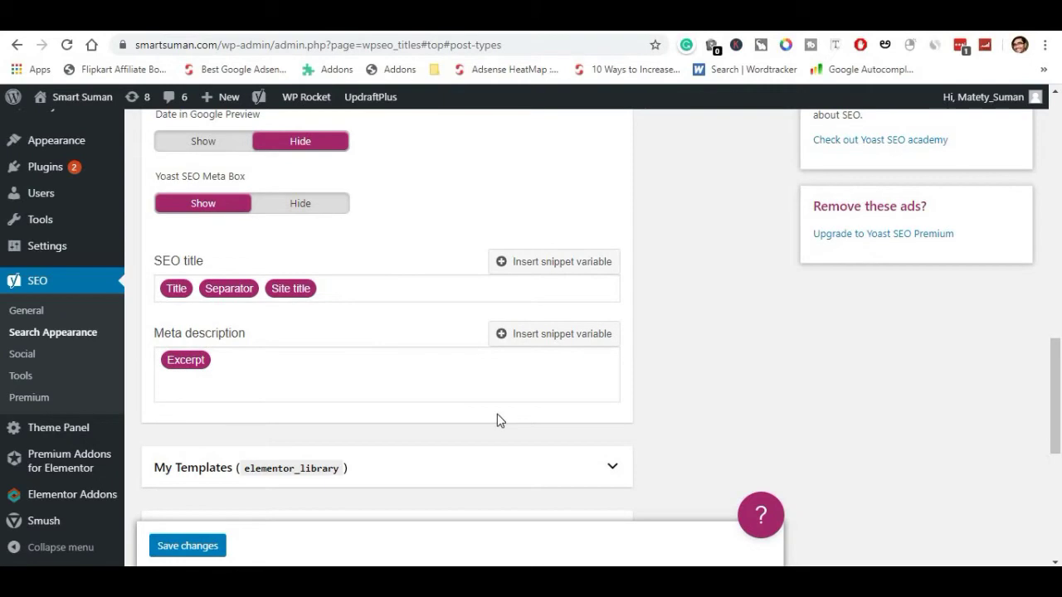
click(613, 468)
- Set 'Show in search results' to No for My Templates and Elementskit items
scroll(365, 398, down, 3)
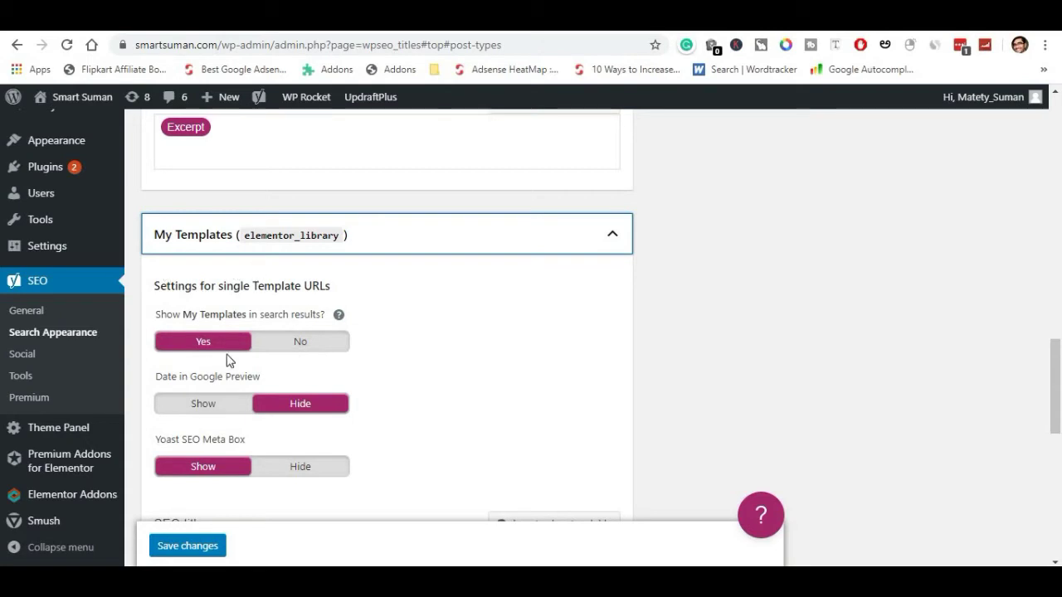
click(294, 351)
scroll(292, 357, down, 2)
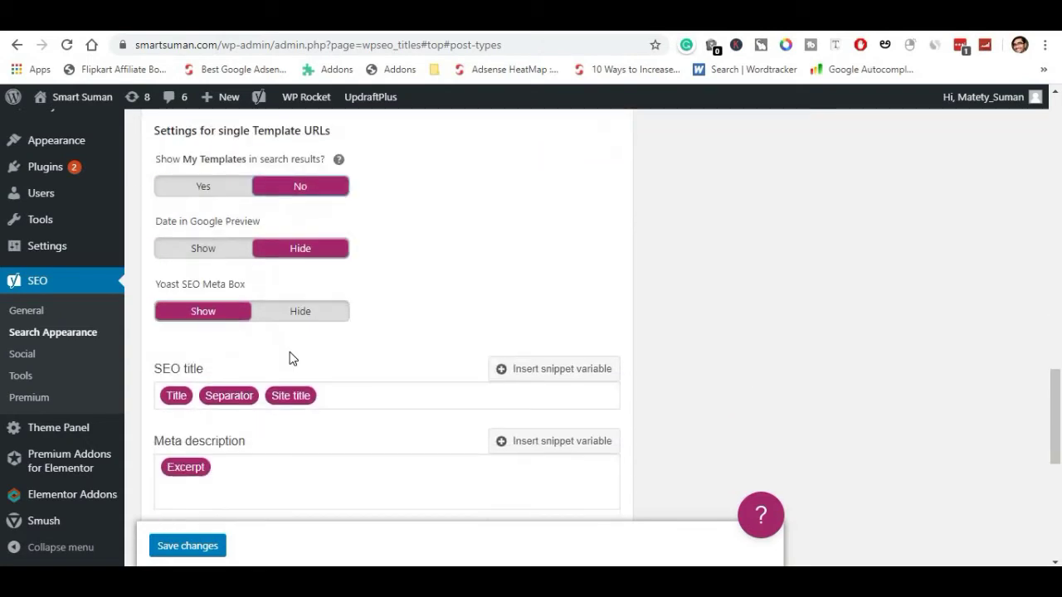
scroll(292, 353, down, 4)
click(592, 262)
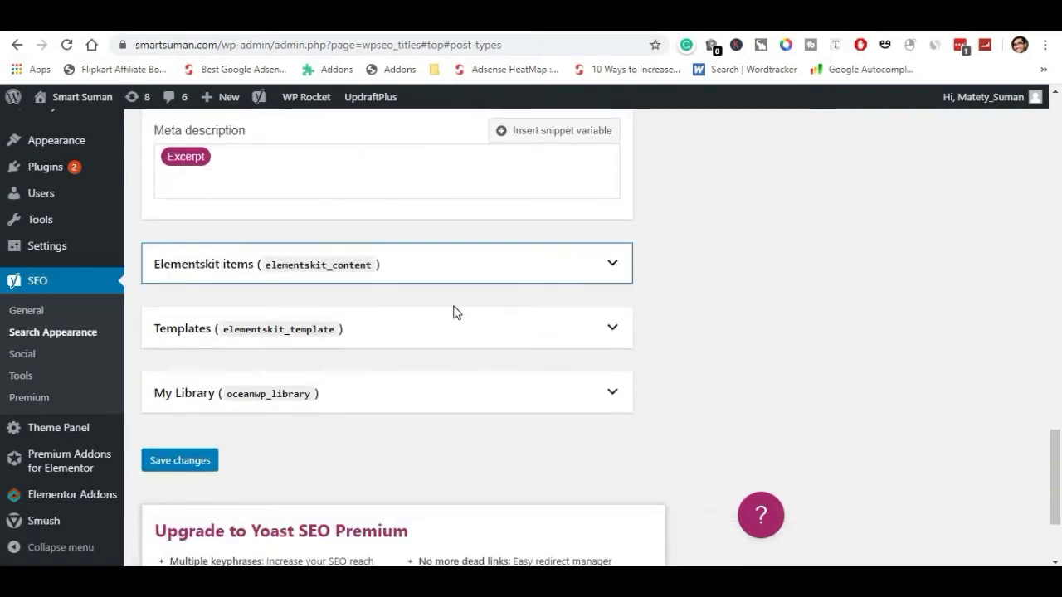
scroll(367, 273, down, 1)
scroll(368, 274, down, 1)
click(282, 220)
- Expand the Templates and My Library content types to review their search settings
scroll(282, 295, down, 2)
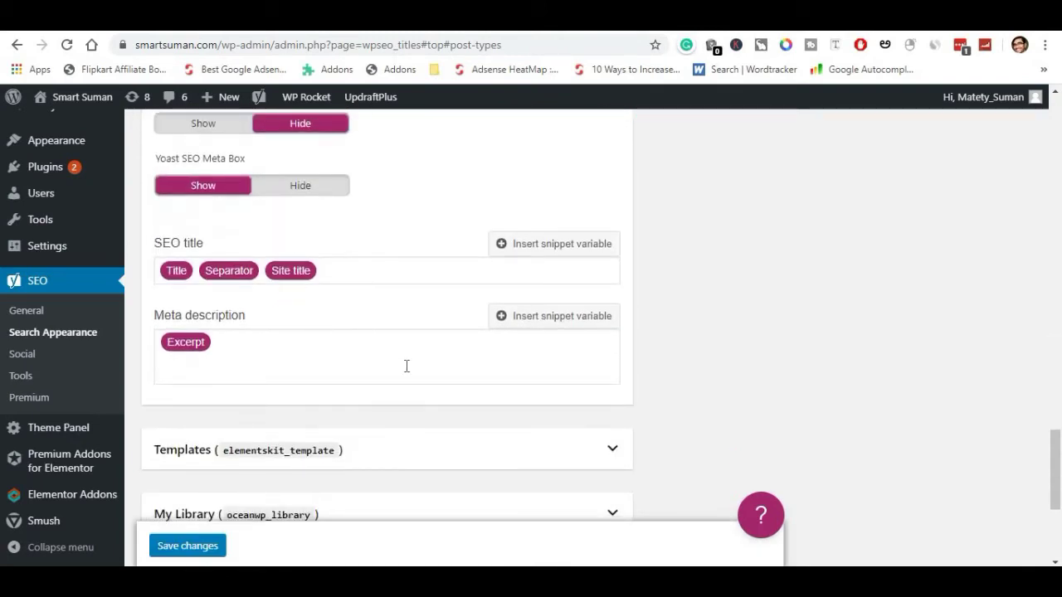
scroll(406, 366, down, 1)
click(543, 368)
scroll(446, 349, down, 3)
scroll(443, 348, down, 4)
scroll(438, 340, down, 1)
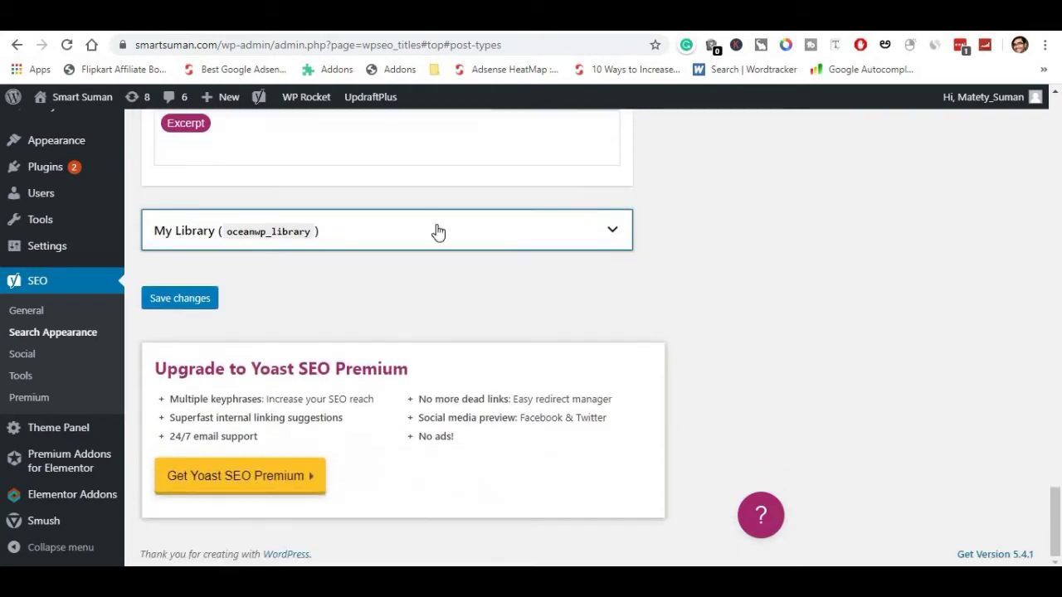
click(434, 238)
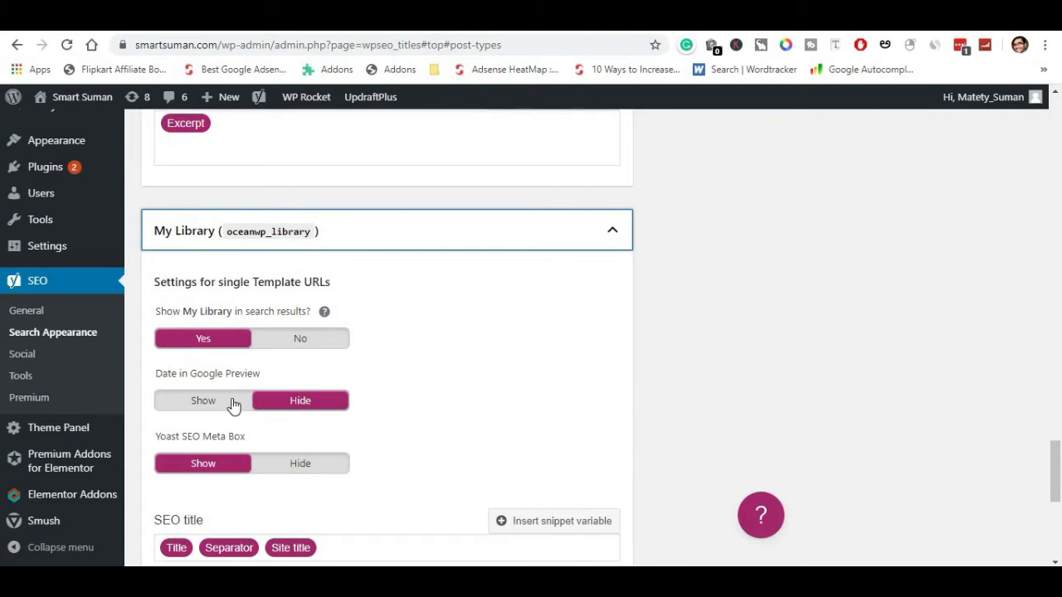
scroll(231, 407, down, 5)
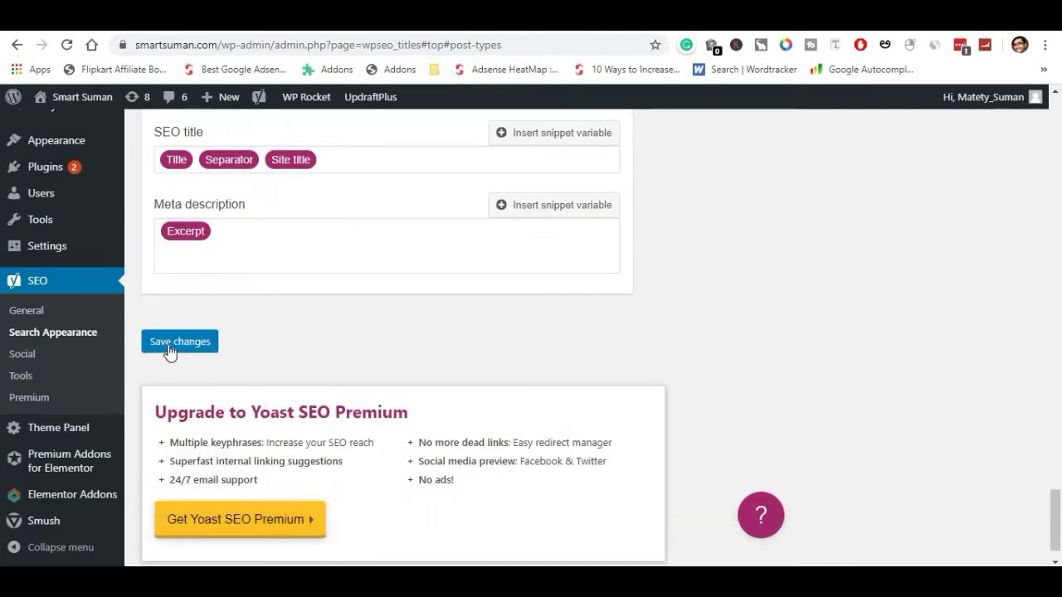
scroll(282, 362, up, 3)
scroll(299, 362, up, 5)
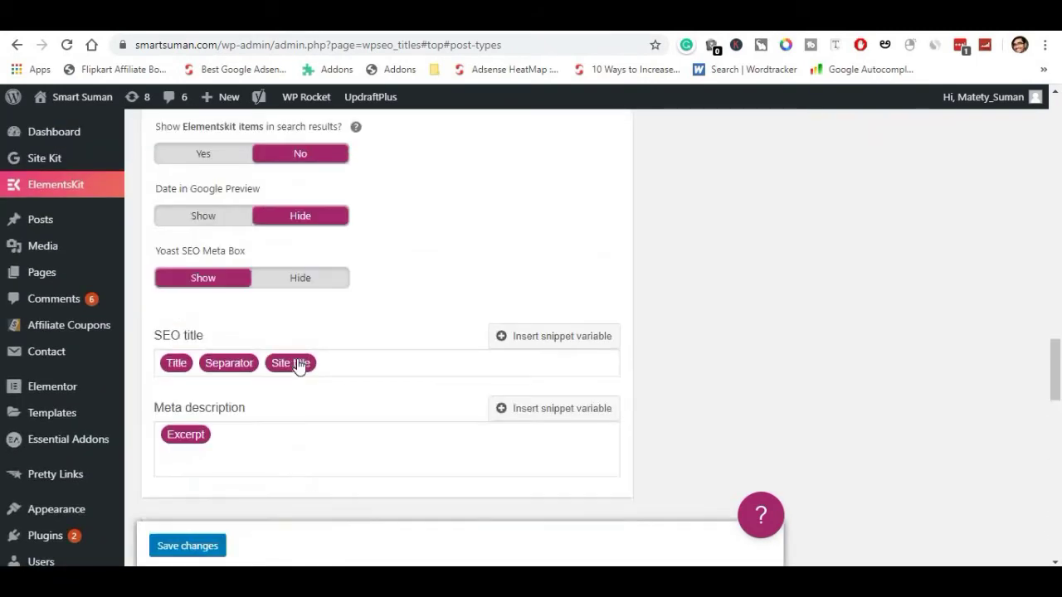
scroll(294, 362, up, 10)
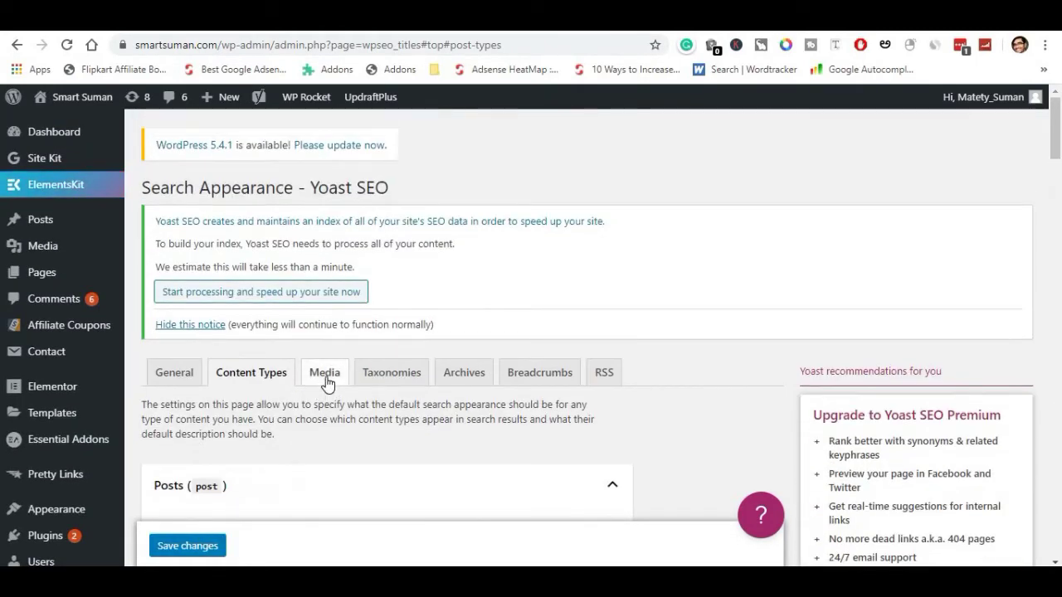
- Confirm on the Media tab that Redirect attachment URLs is Yes, then go to Taxonomies
click(326, 379)
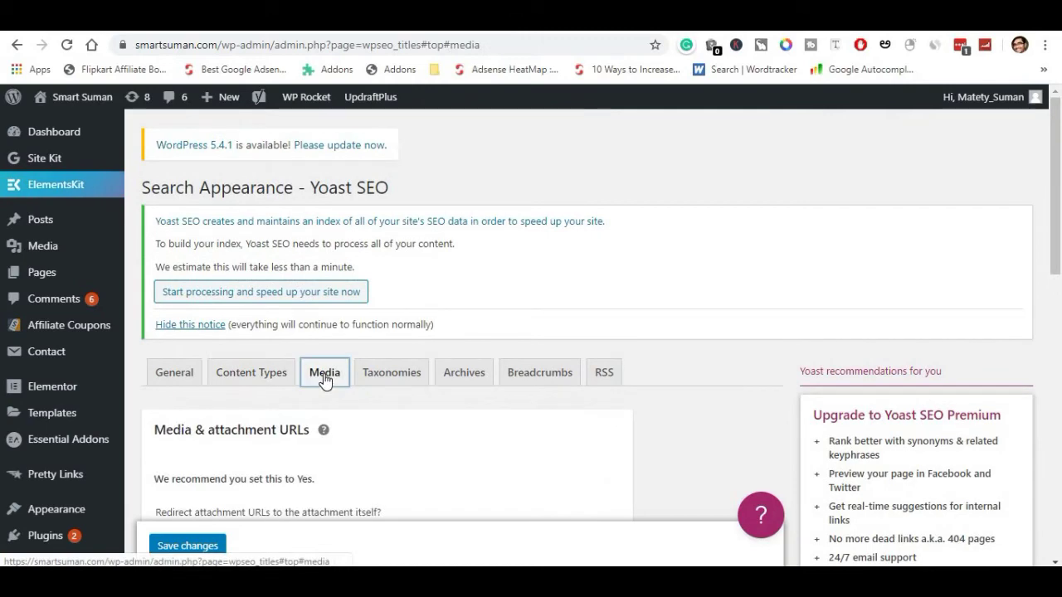
scroll(324, 379, down, 2)
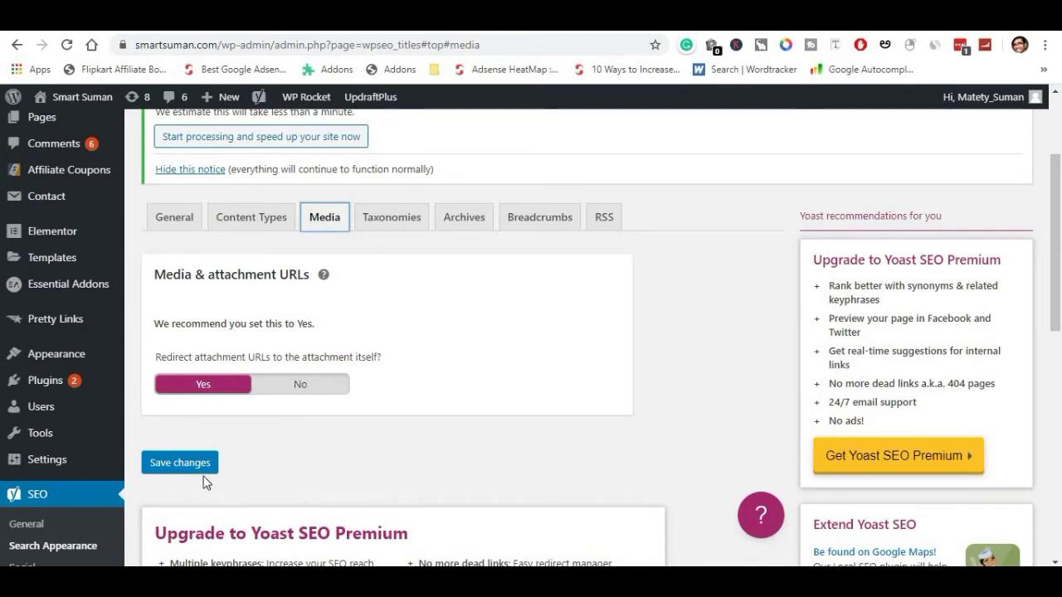
scroll(316, 437, down, 3)
scroll(313, 438, up, 5)
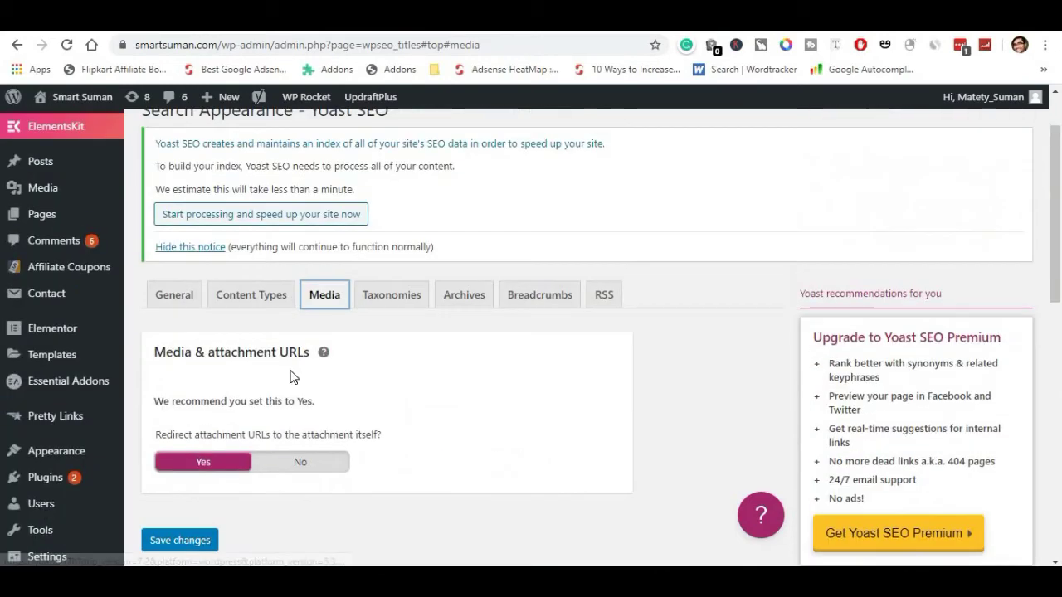
click(385, 299)
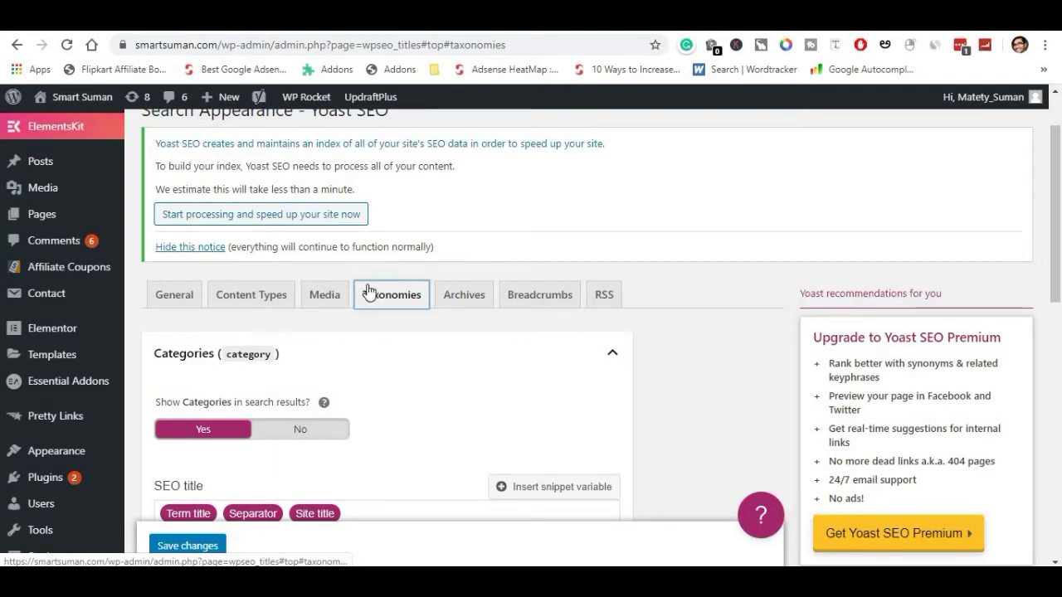
- Expand Tags and Formats and confirm 'Show in search results' is No for both
scroll(366, 427, down, 1)
scroll(367, 426, down, 1)
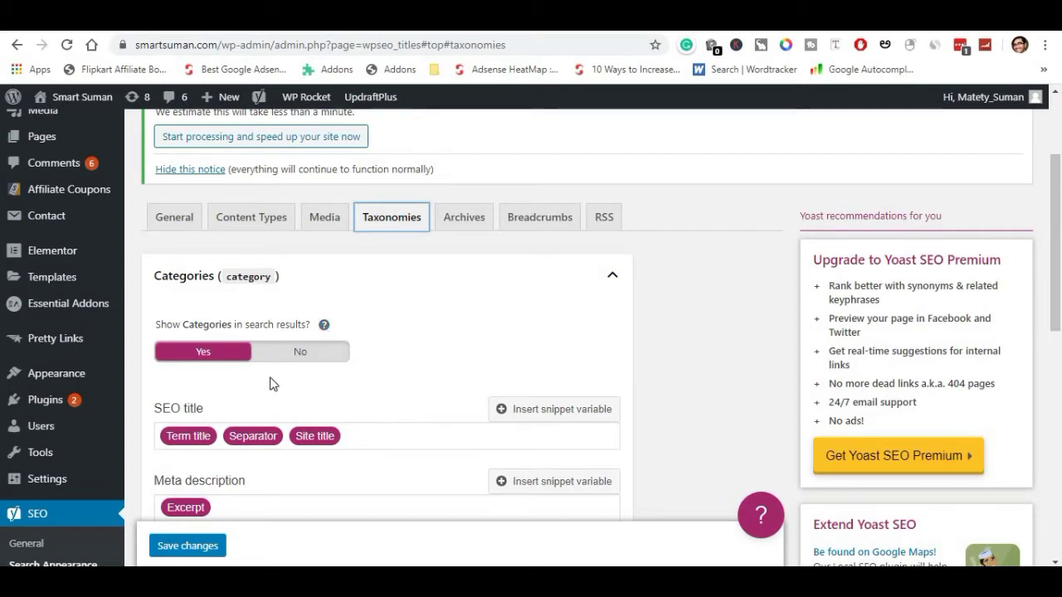
scroll(268, 377, down, 4)
click(306, 366)
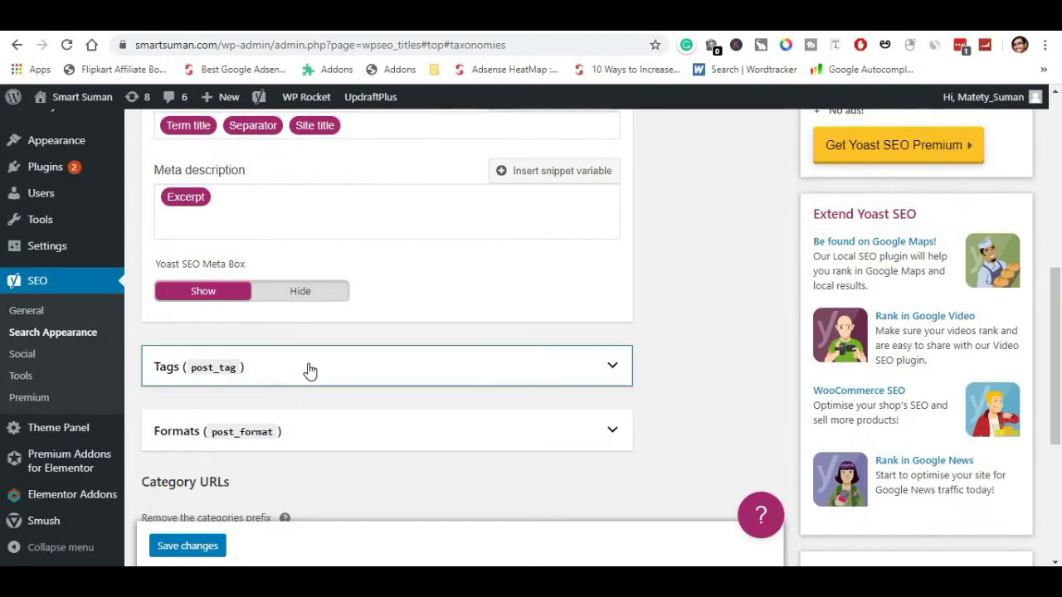
scroll(306, 360, down, 2)
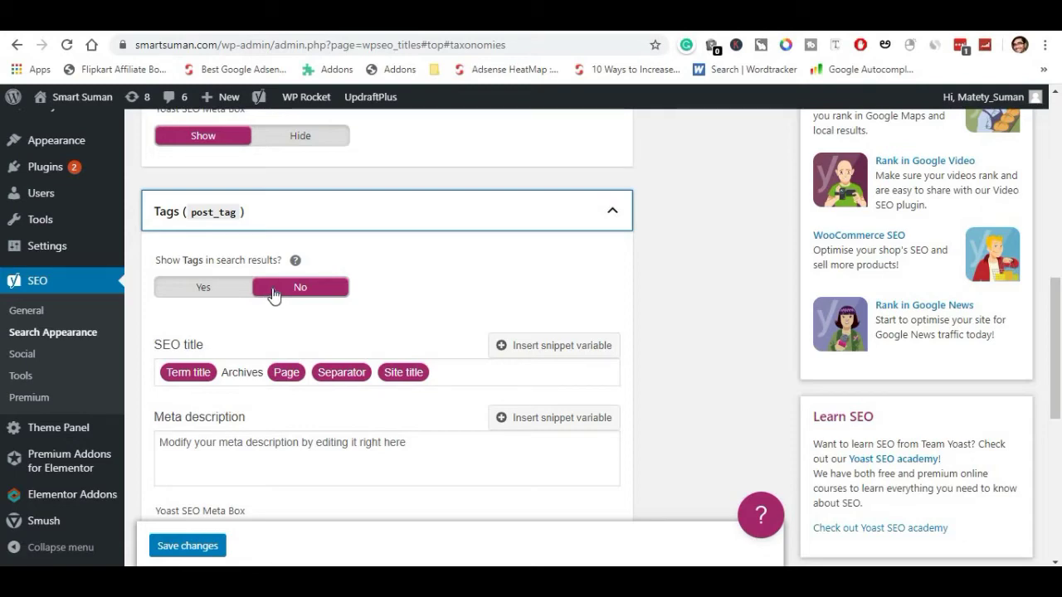
scroll(278, 332, down, 4)
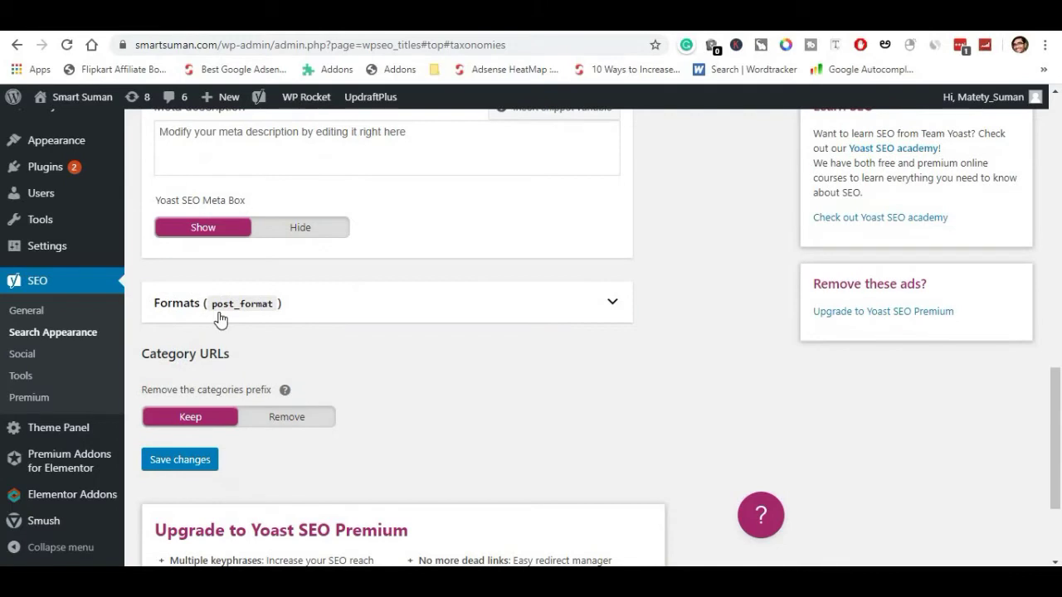
click(221, 314)
- Save the taxonomy settings with the categories prefix kept
scroll(199, 322, down, 1)
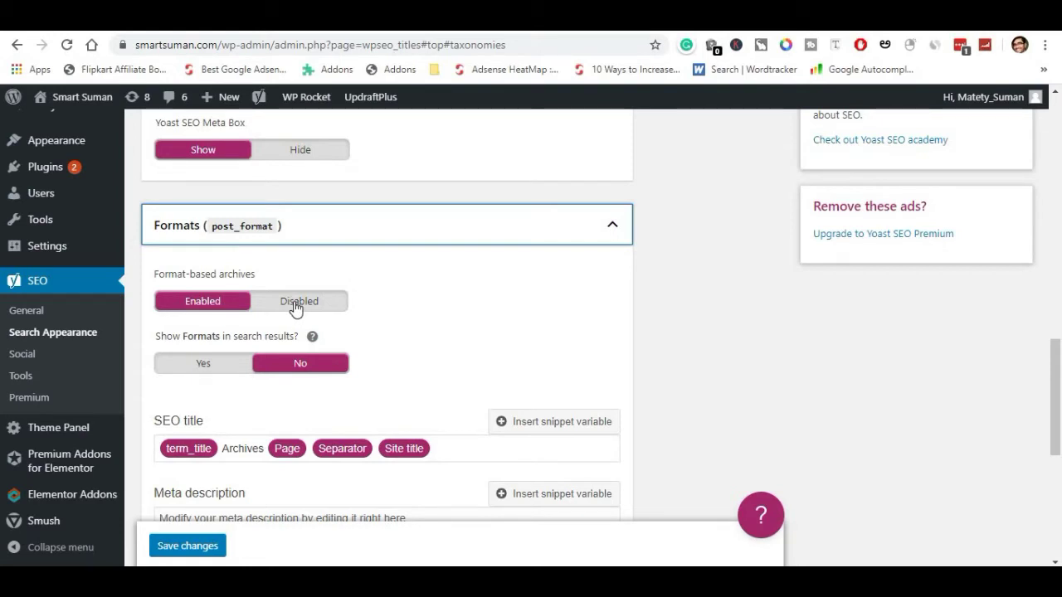
scroll(315, 351, down, 1)
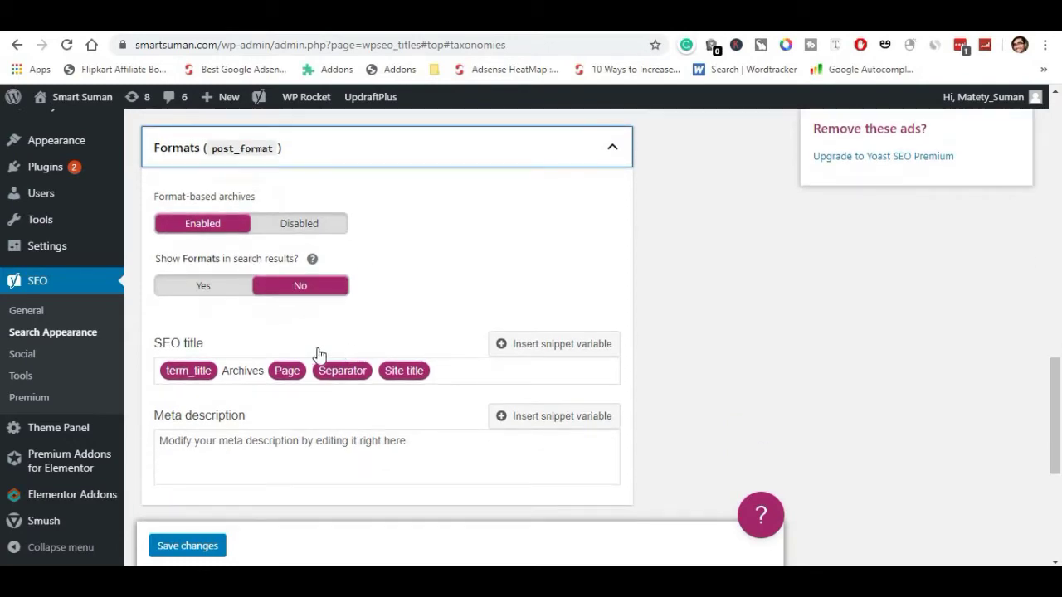
scroll(282, 370, down, 3)
scroll(265, 365, down, 1)
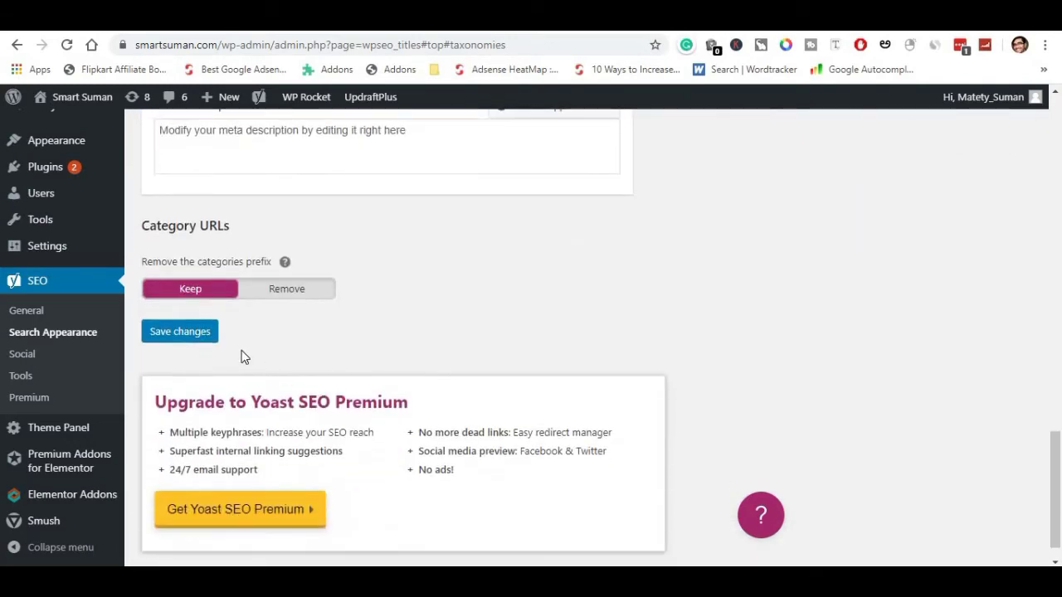
click(197, 338)
scroll(190, 338, up, 10)
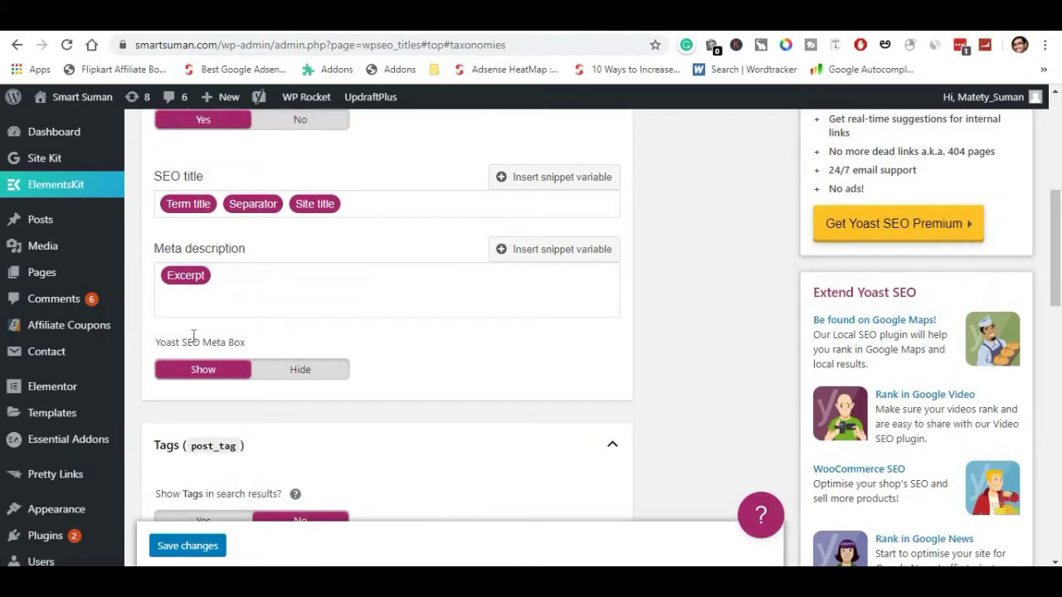
- Review Archives with author and date archives disabled and Special Pages expanded, then go to Breadcrumbs
click(464, 375)
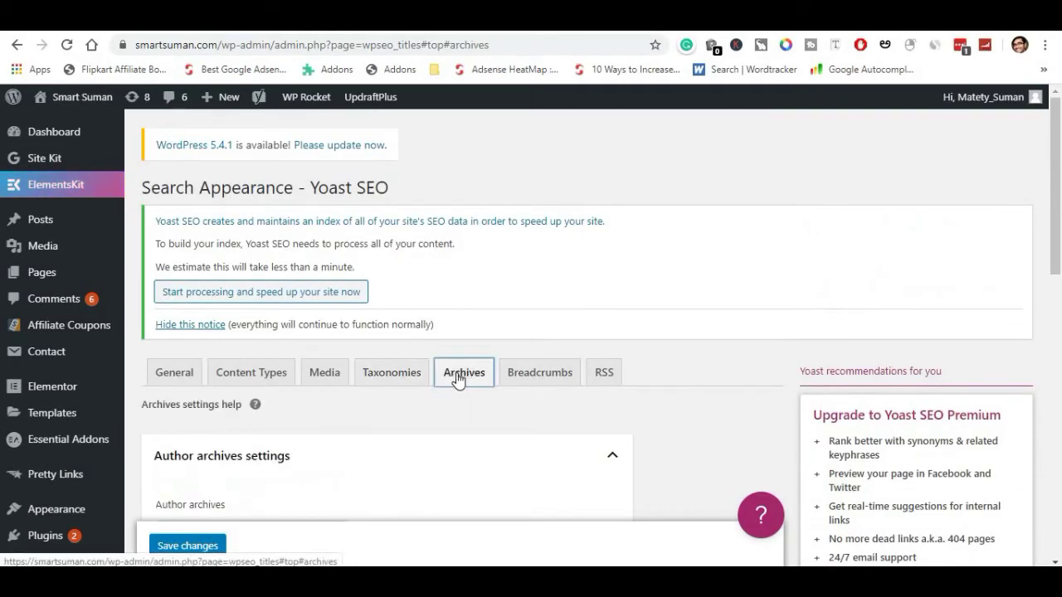
scroll(389, 384, down, 2)
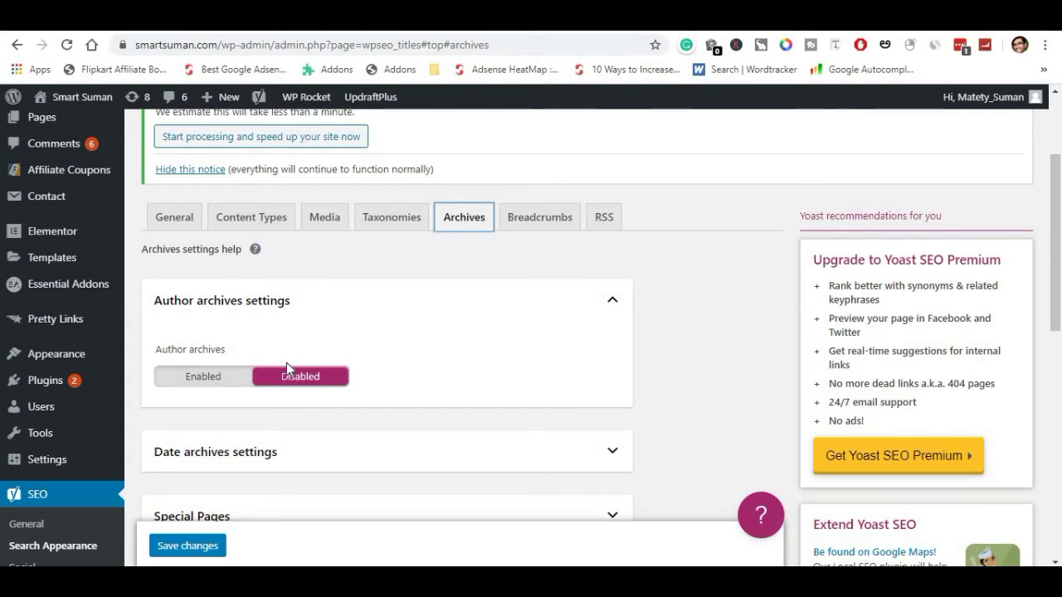
click(393, 448)
scroll(356, 411, down, 2)
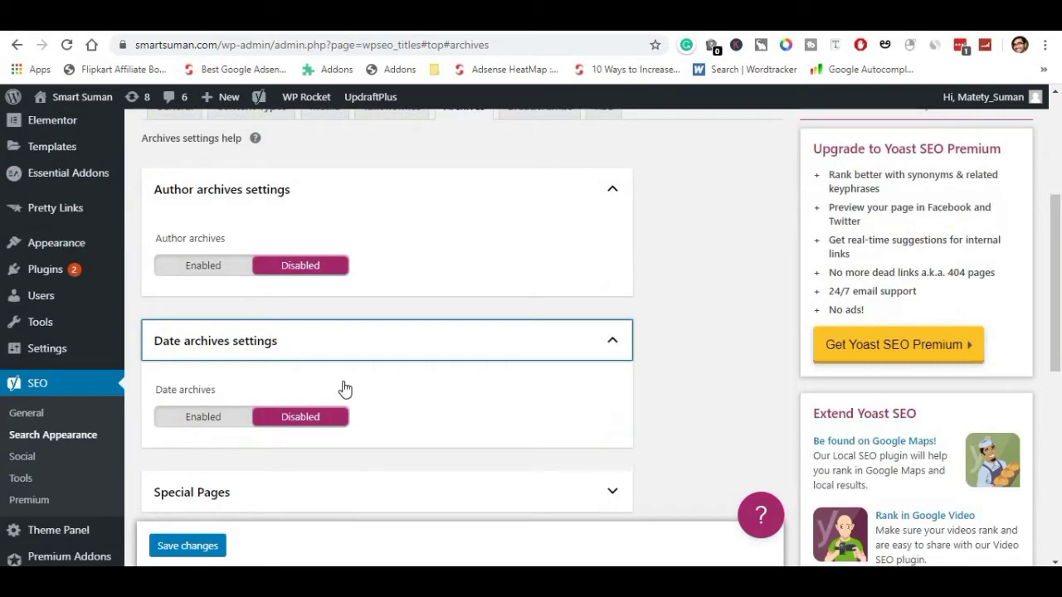
scroll(340, 377, down, 4)
click(327, 294)
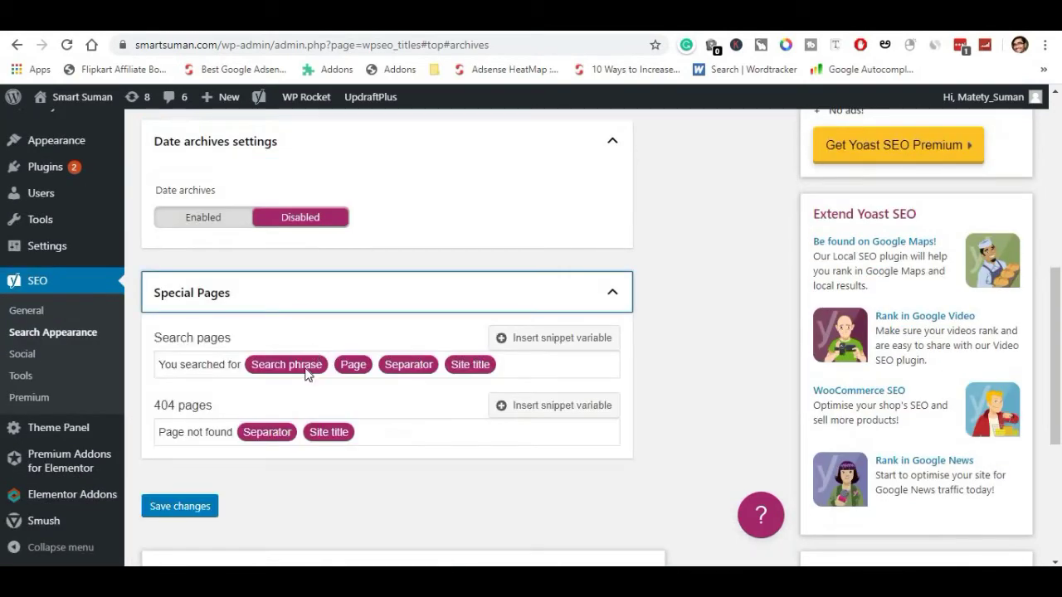
scroll(285, 382, up, 6)
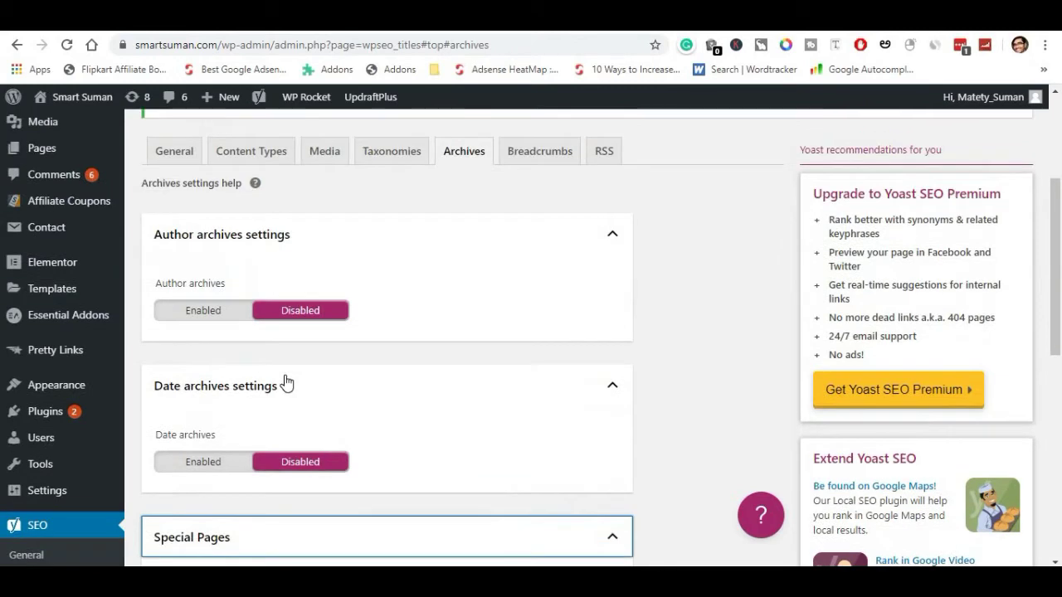
click(547, 222)
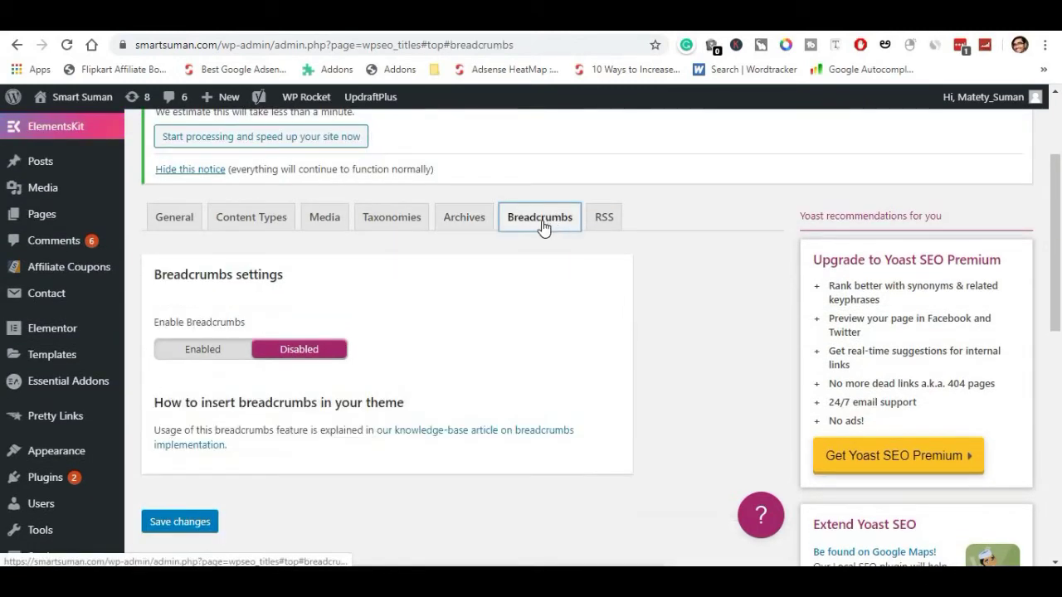
- Review the RSS feed content '%%BLOGLINK%%. %%POSTLINK%%' and the Available variables table
click(607, 219)
scroll(306, 373, down, 1)
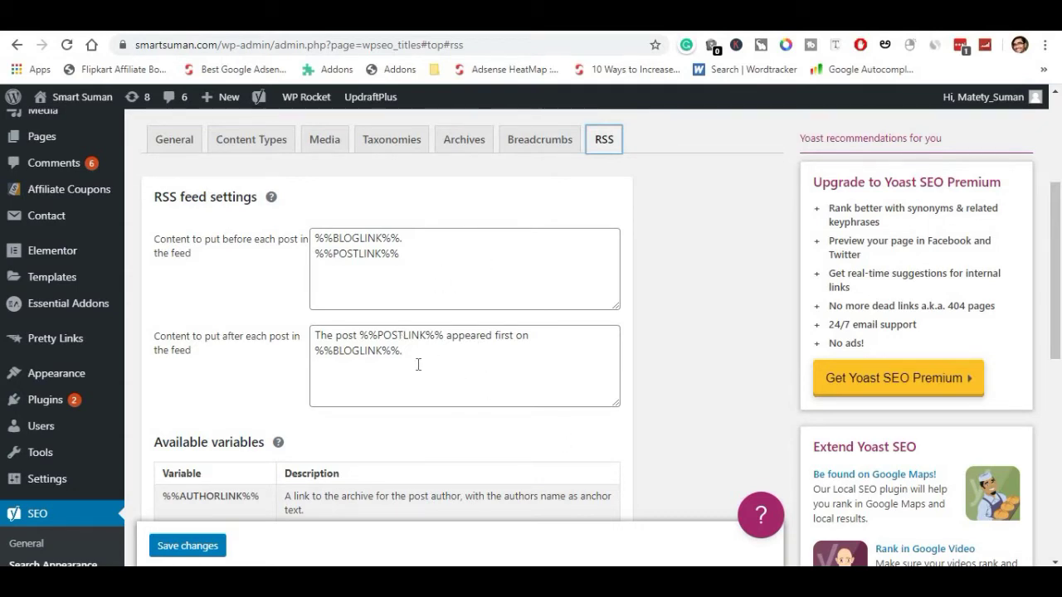
drag(410, 252, 313, 246)
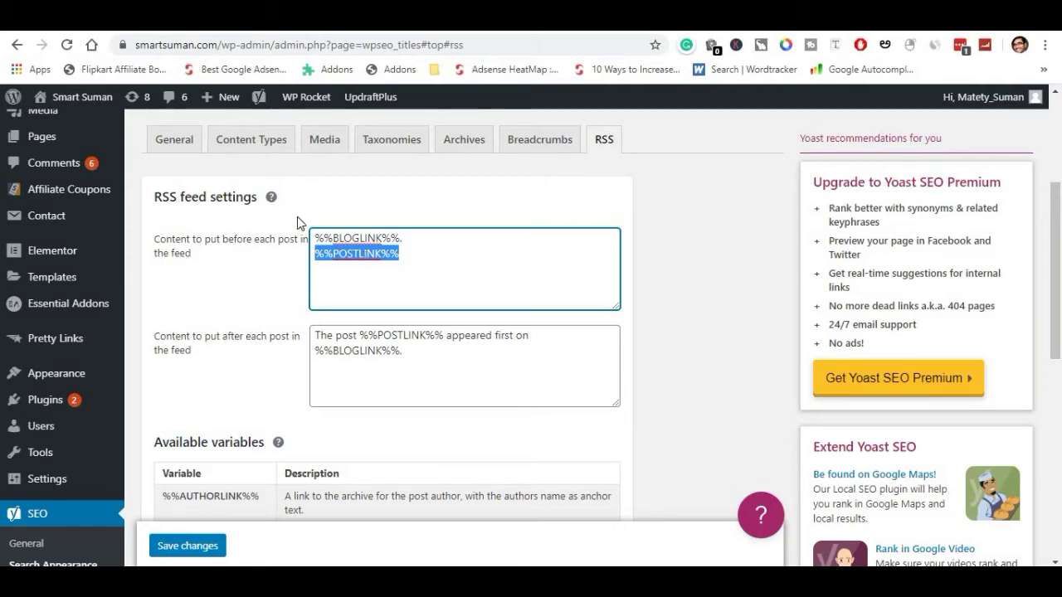
scroll(195, 340, down, 2)
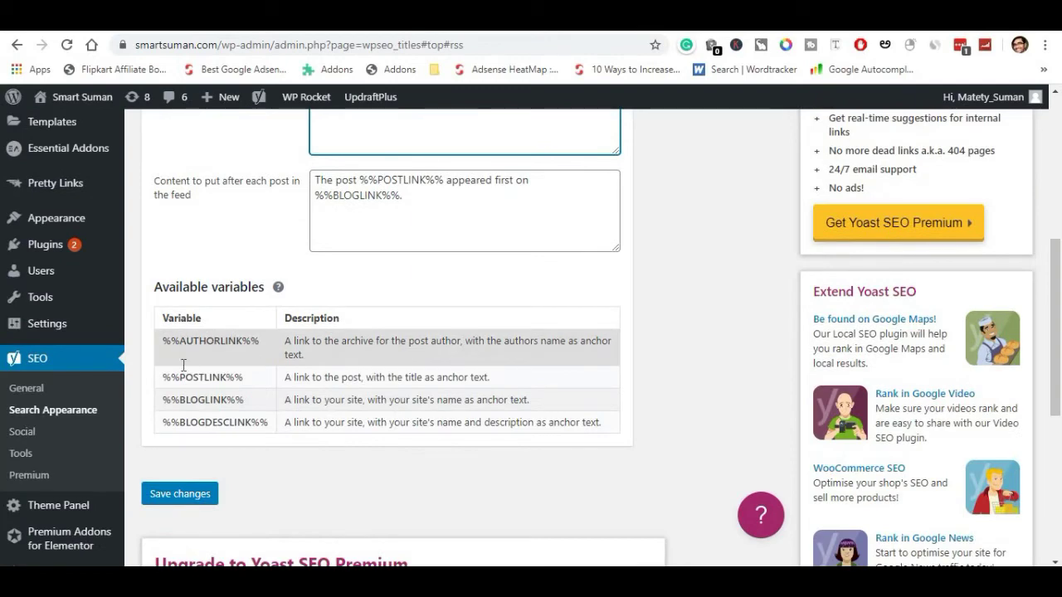
scroll(185, 365, down, 2)
scroll(489, 329, up, 5)
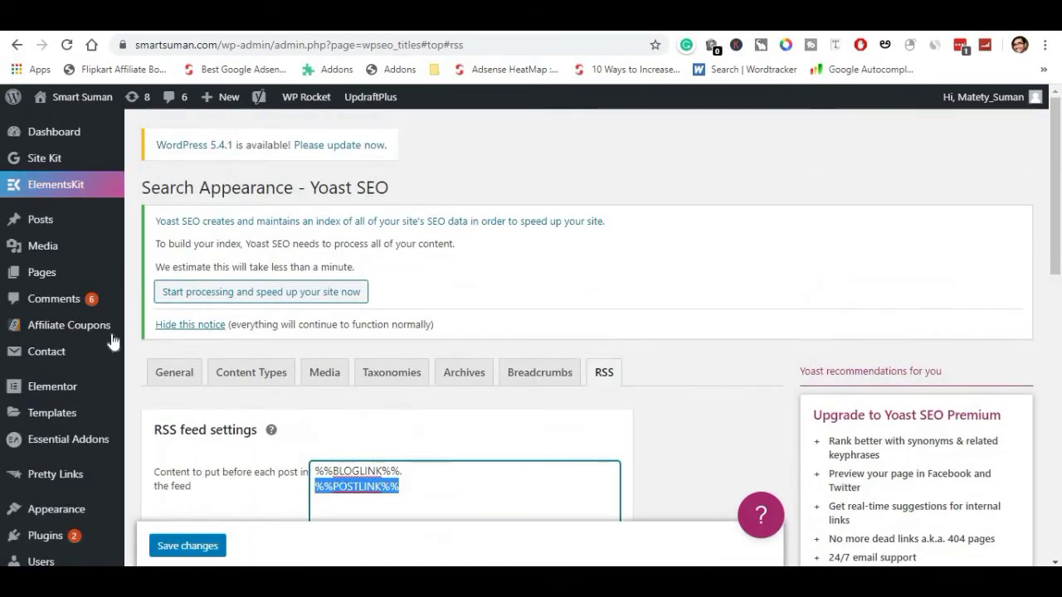
scroll(50, 414, down, 5)
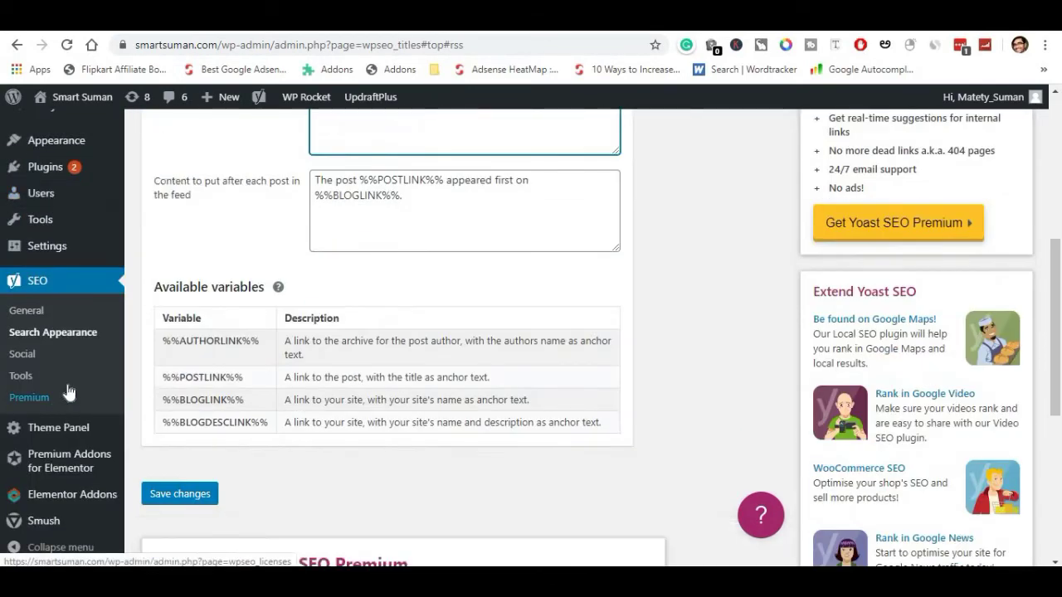
- Review the Social settings' Facebook tab with Open Graph metadata enabled
click(25, 354)
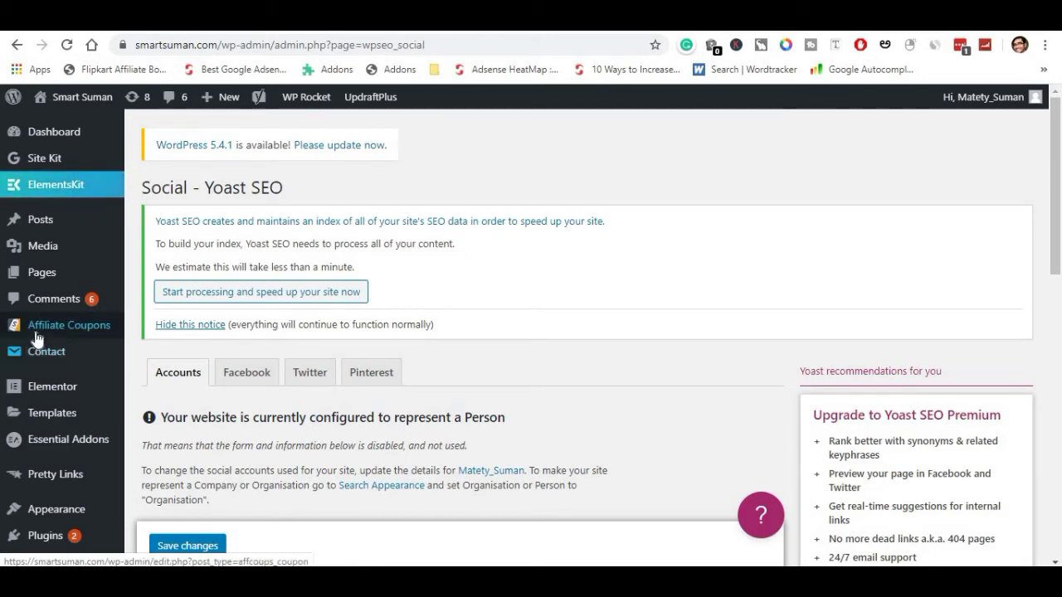
scroll(216, 367, down, 4)
scroll(197, 353, up, 3)
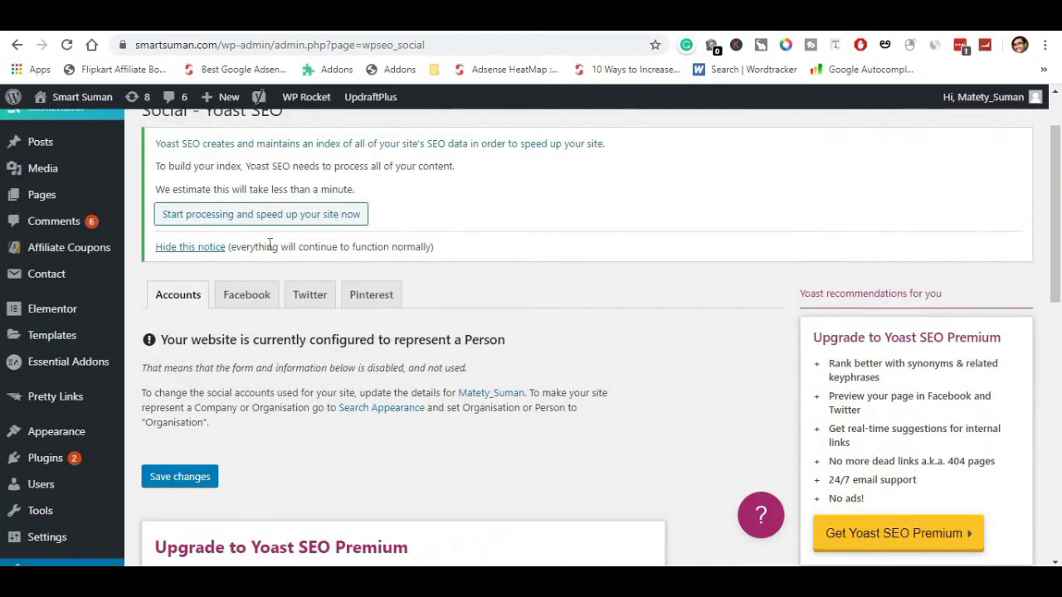
click(253, 292)
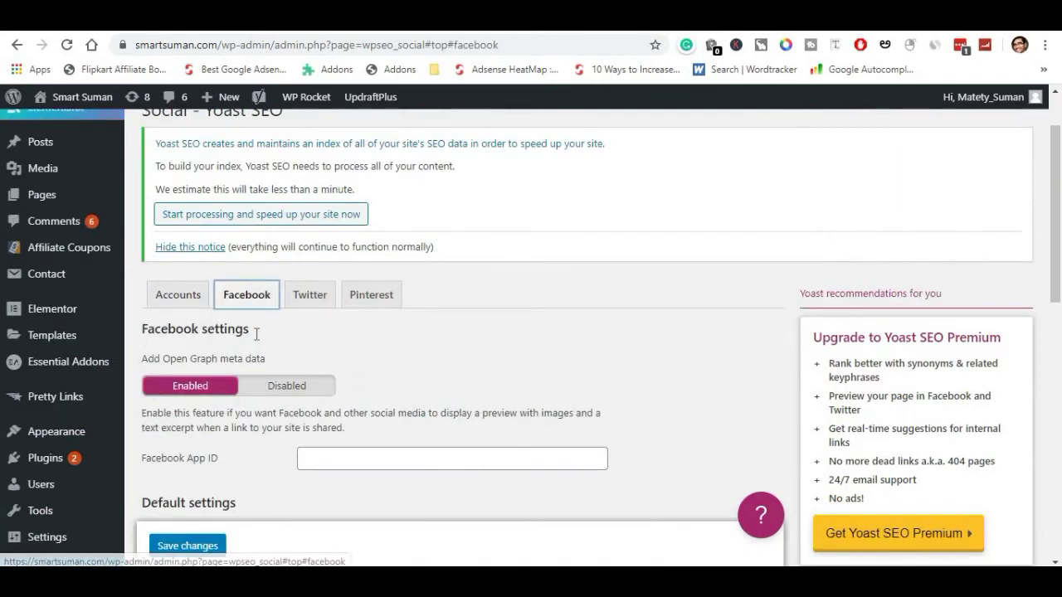
scroll(188, 327, down, 1)
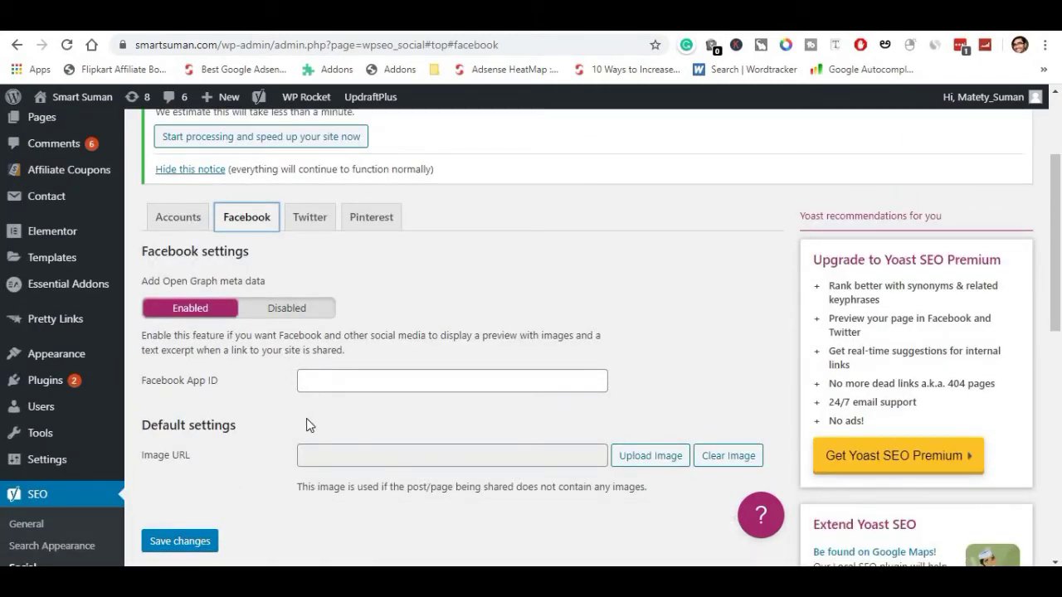
scroll(315, 390, down, 1)
scroll(305, 363, up, 1)
- Check the Twitter and Pinterest social tabs, then go to Yoast's Tools page
click(319, 218)
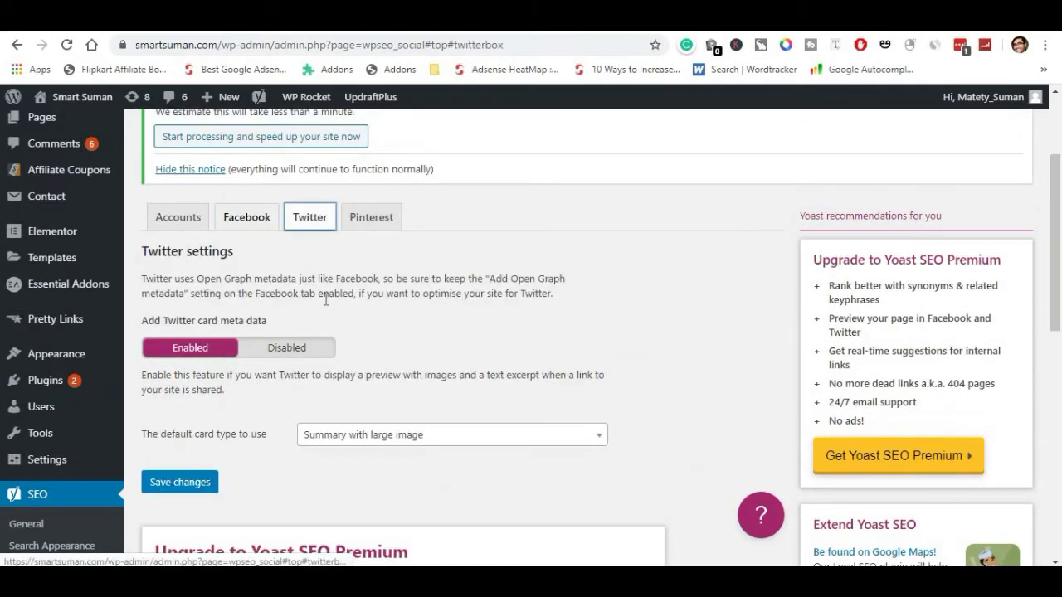
click(371, 217)
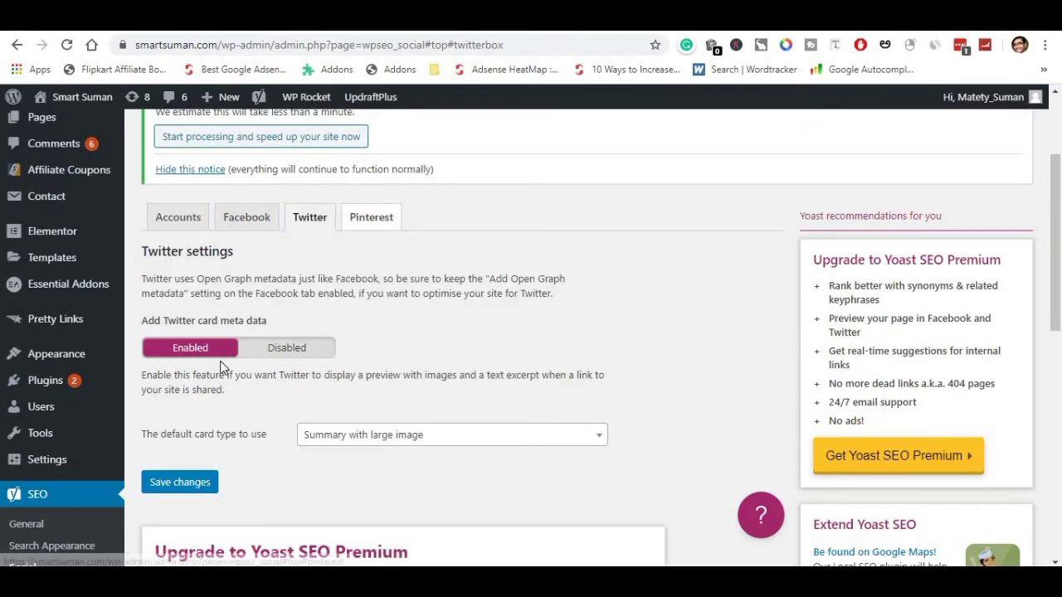
scroll(108, 399, down, 1)
scroll(108, 396, down, 2)
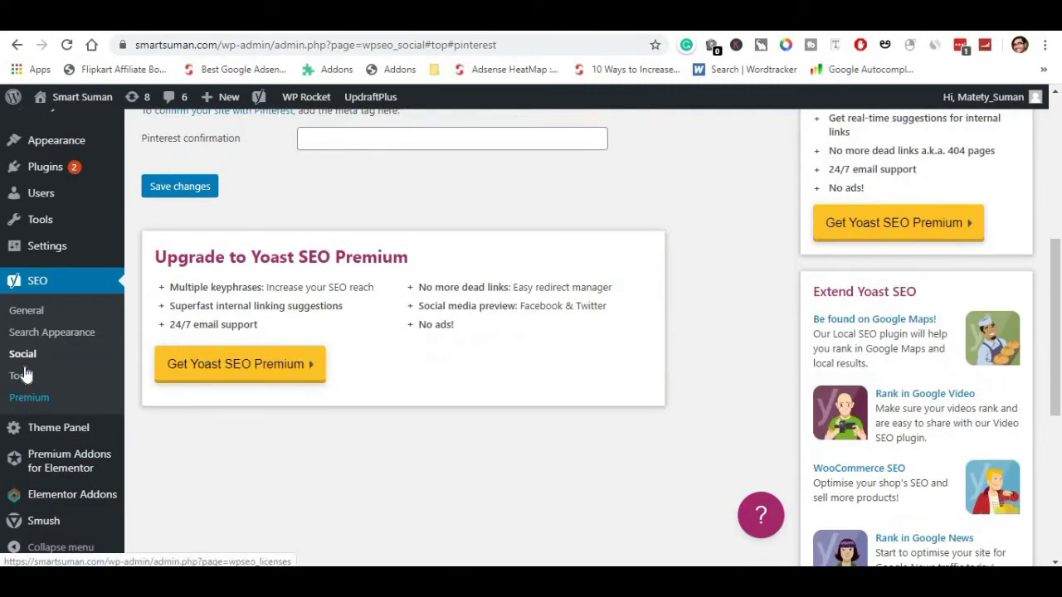
click(27, 379)
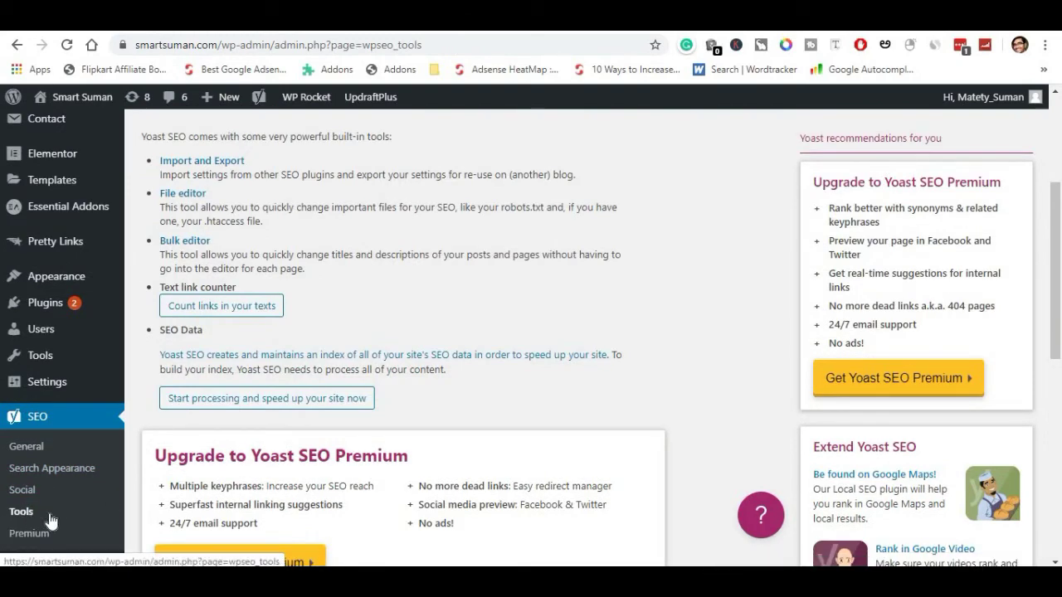
- Look over the Tools page, then go to the Yoast SEO Extensions (Premium) page
scroll(274, 373, up, 3)
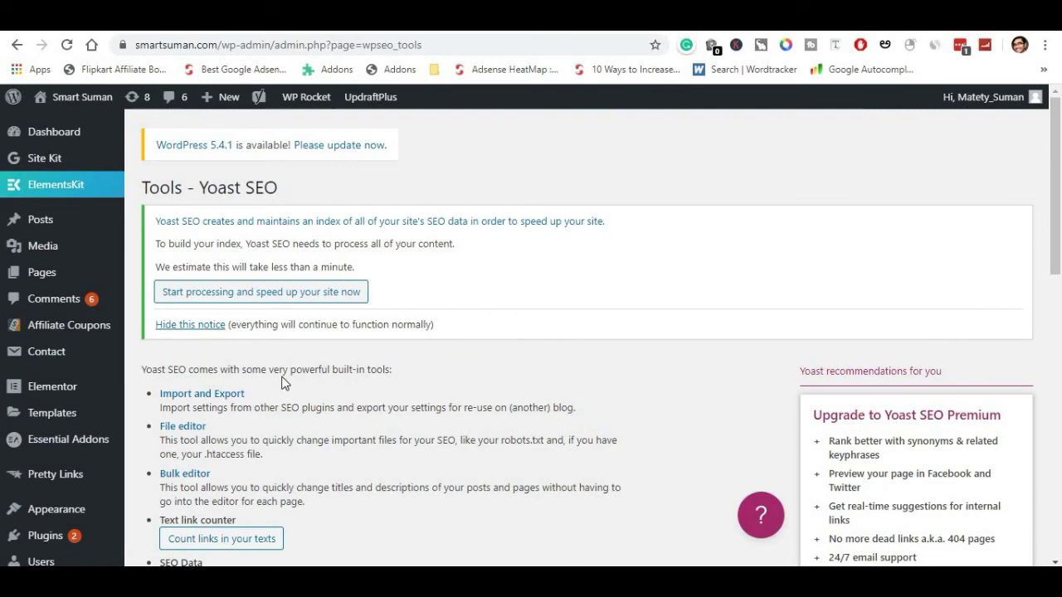
scroll(265, 393, down, 3)
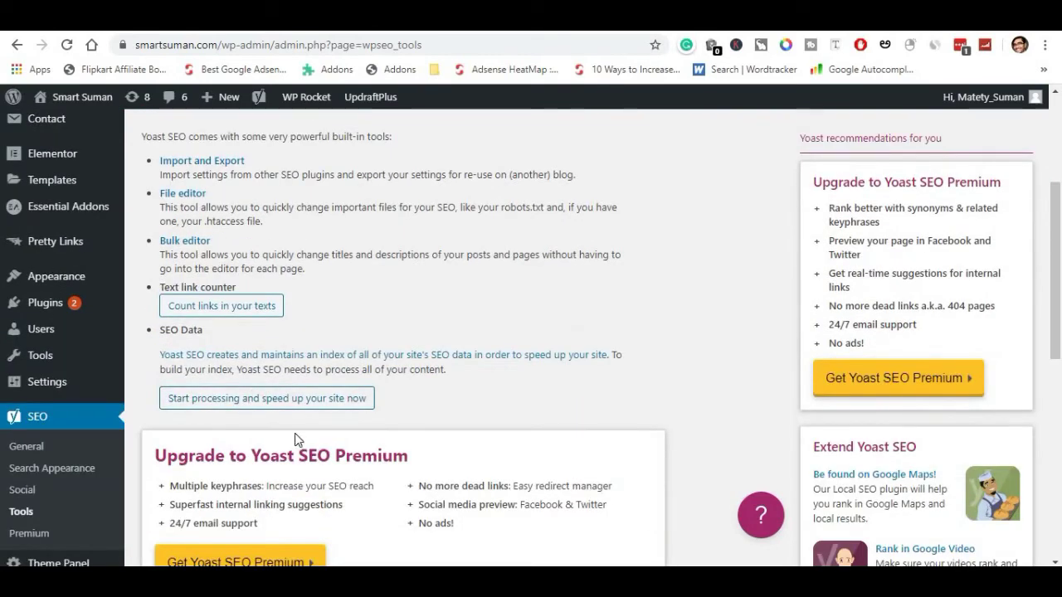
scroll(179, 445, down, 2)
click(29, 398)
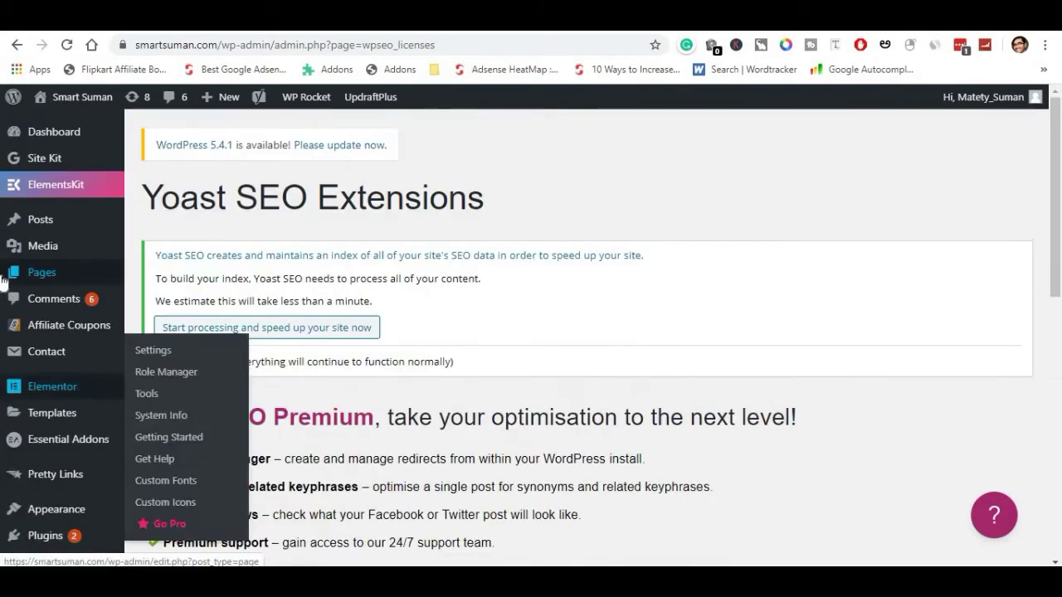
mouse_move(3, 280)
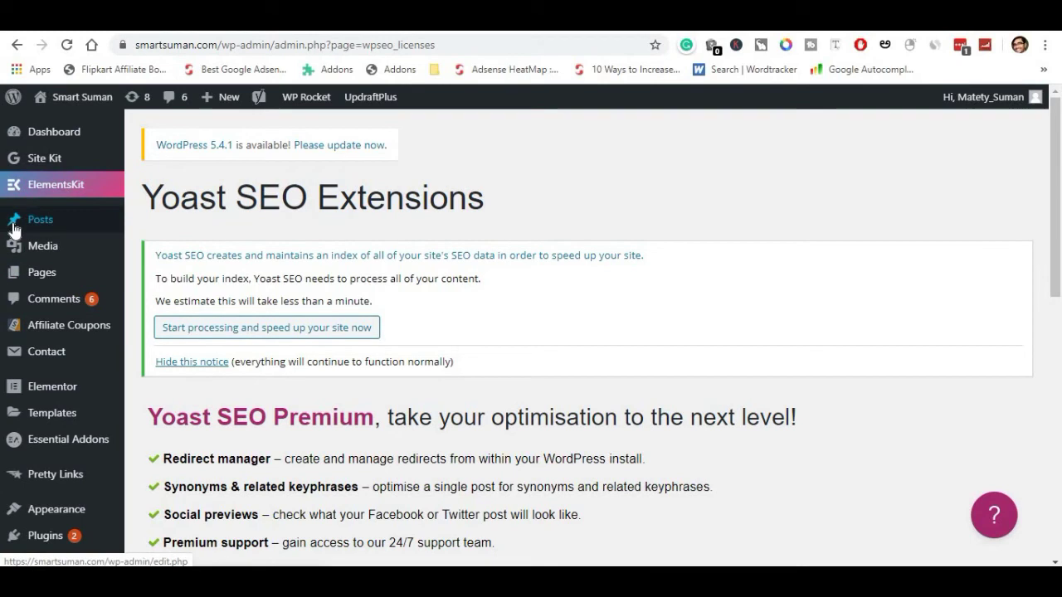
- Edit the BlueHost Detailed Review post and scroll to its Yoast box with keyphrase 'bluehost review'
click(165, 226)
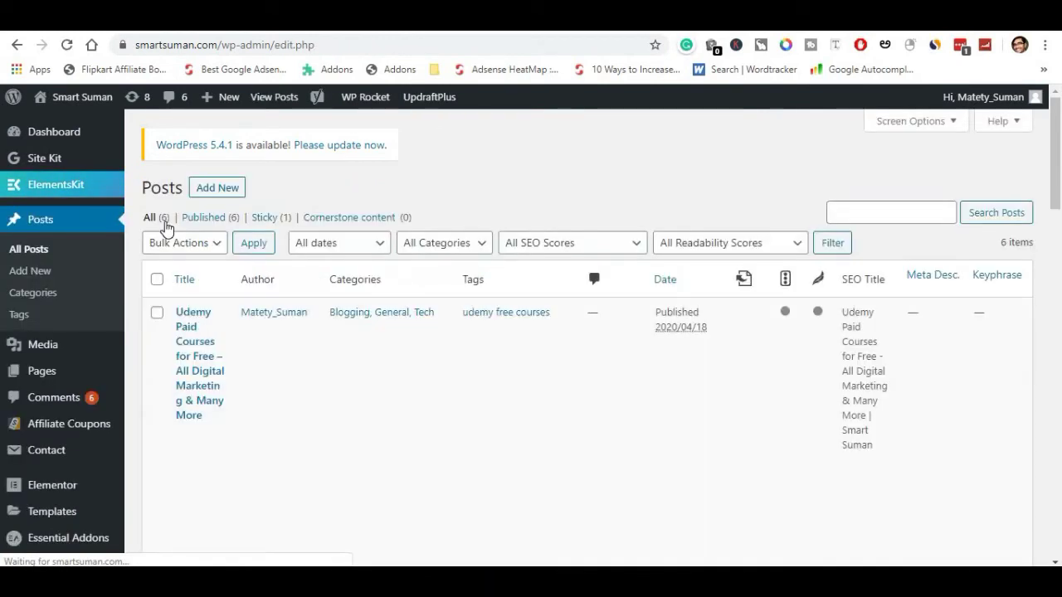
scroll(240, 332, down, 4)
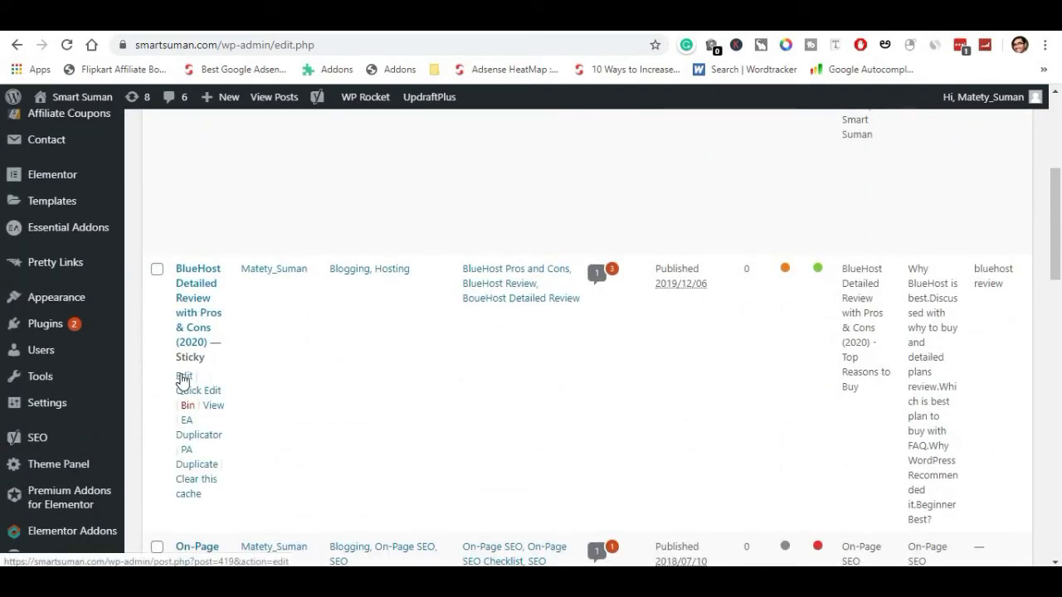
click(183, 377)
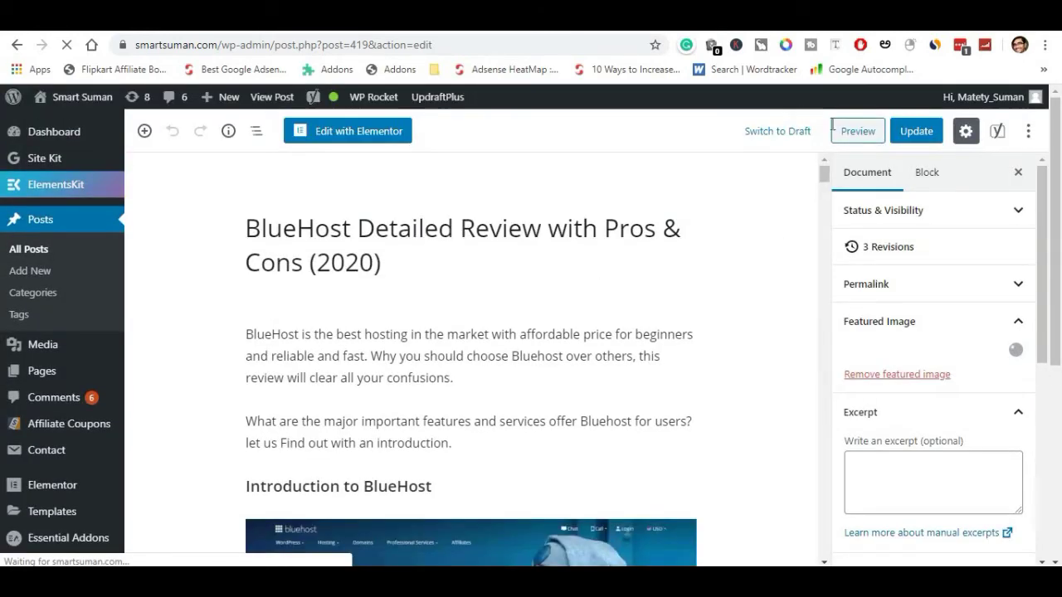
scroll(824, 178, down, 3)
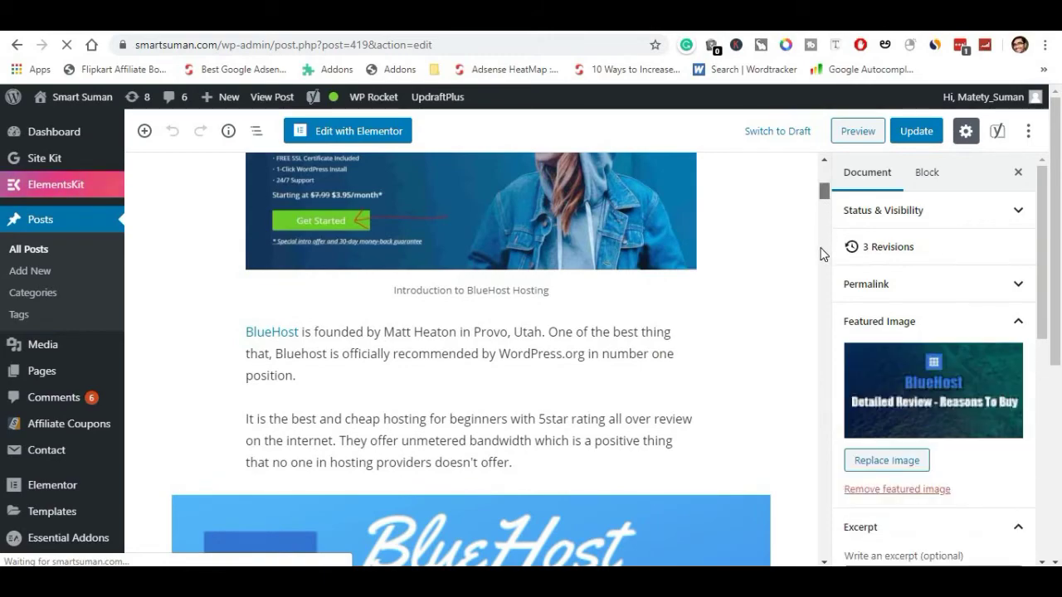
scroll(822, 320, down, 20)
drag(820, 456, 823, 529)
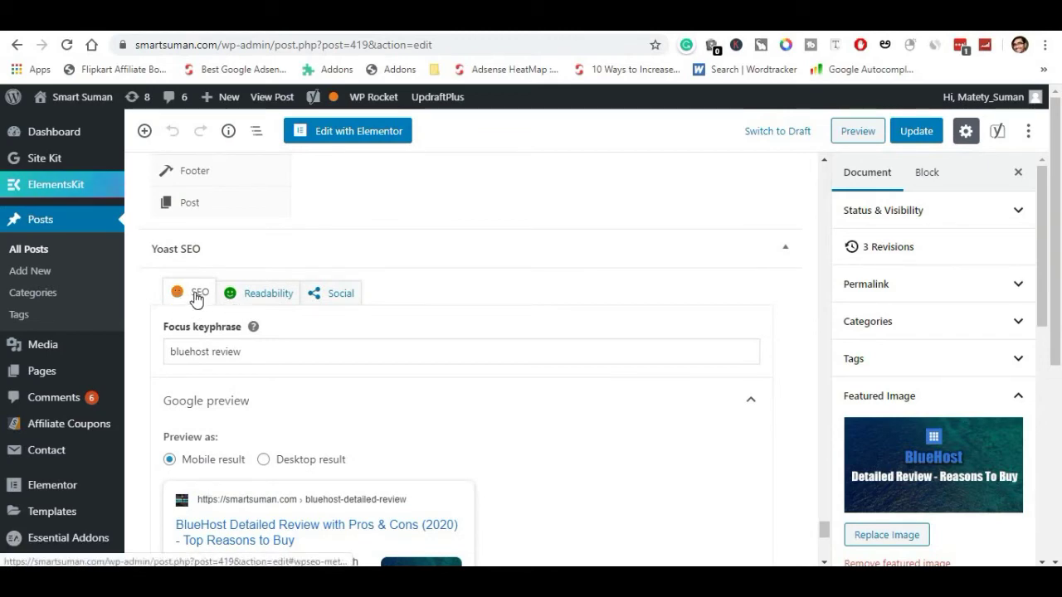
- Expand the SEO analysis results and switch the Google preview to Desktop result
scroll(199, 355, down, 2)
scroll(202, 355, down, 3)
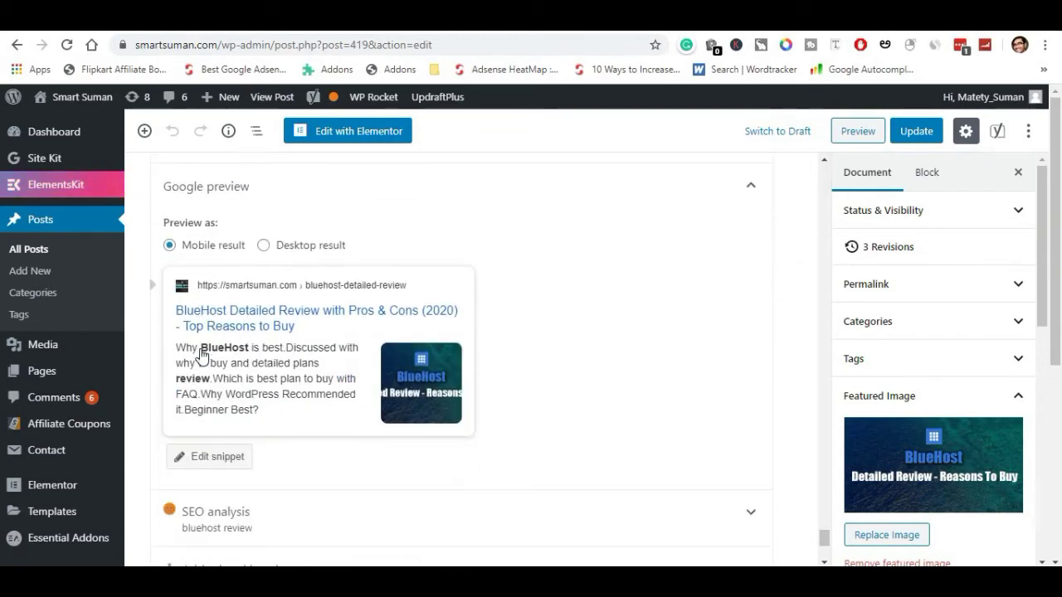
click(724, 350)
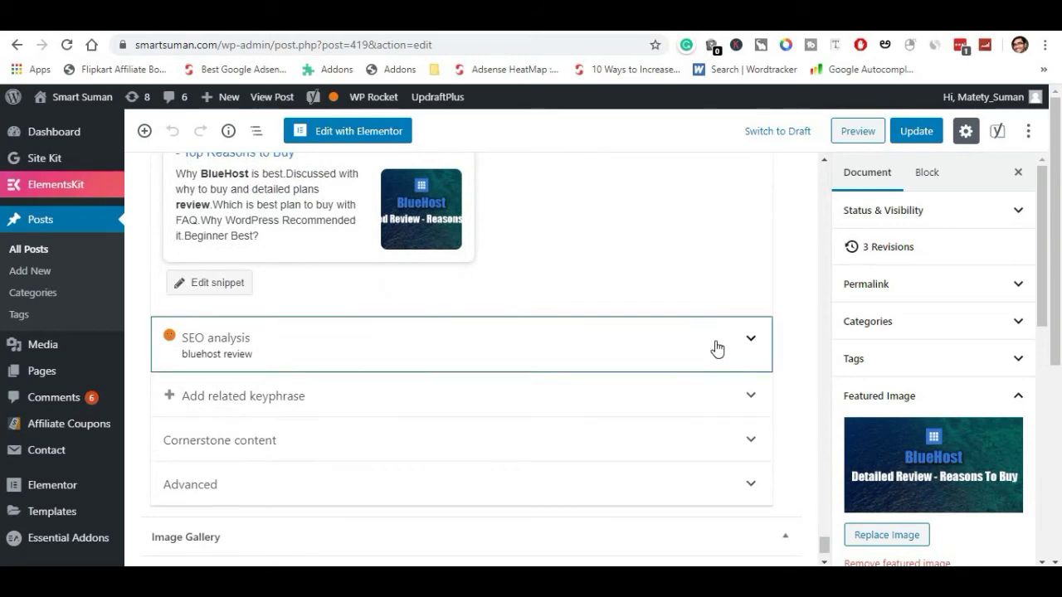
scroll(407, 309, up, 2)
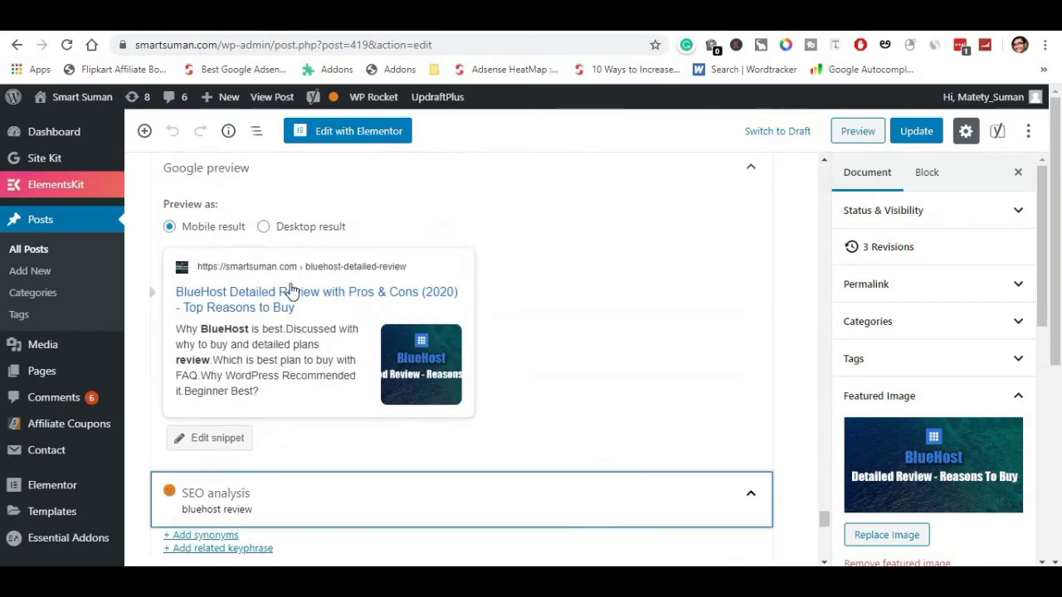
click(264, 228)
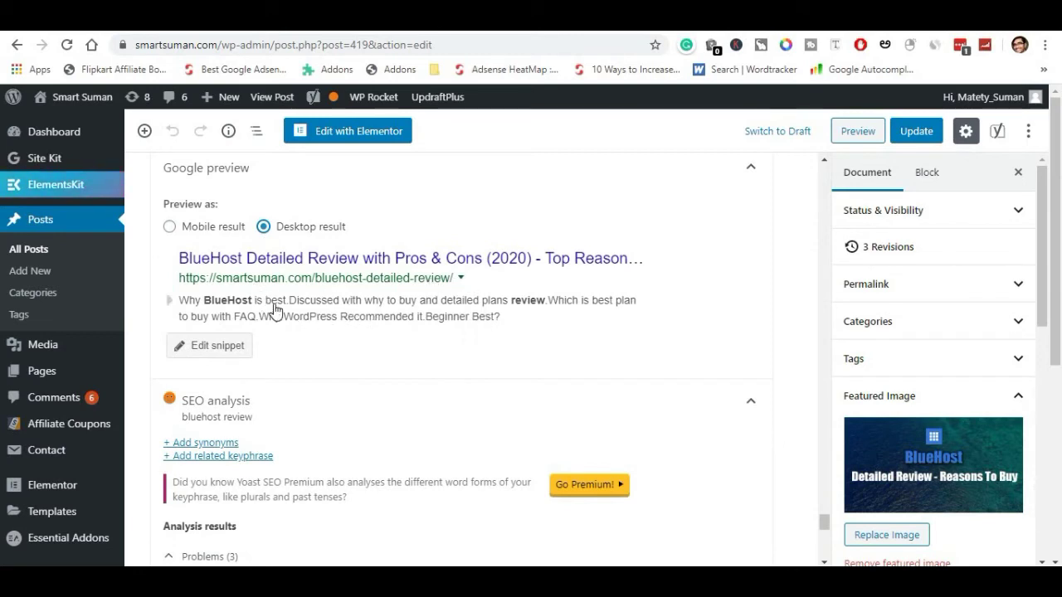
- Open the snippet editor (title 'Title Page - Top Reasons to Buy', slug 'bluehost-detailed-review') and review Problems and Improvements
click(229, 346)
scroll(238, 369, down, 1)
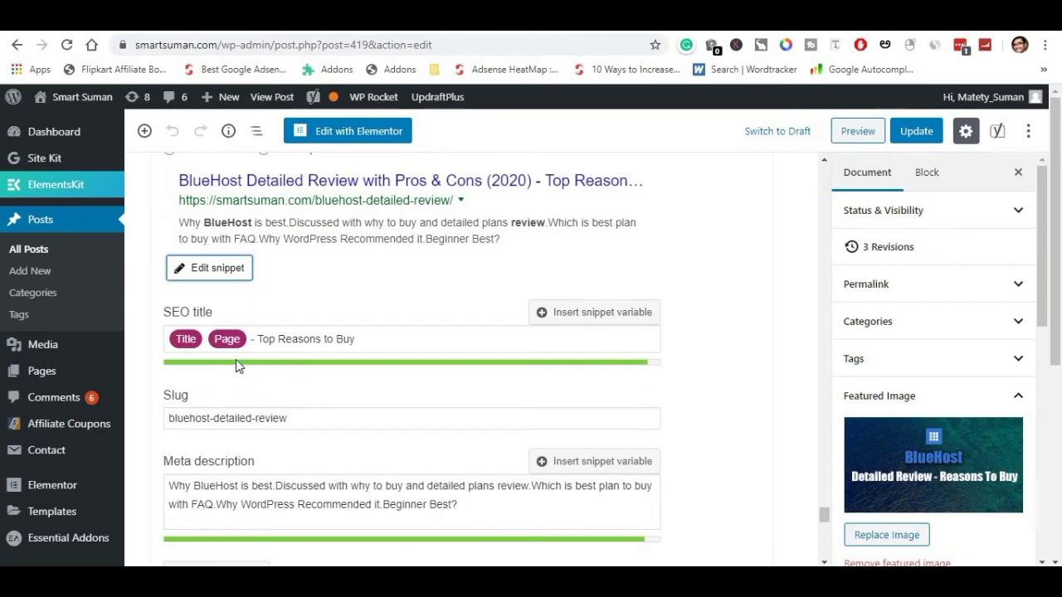
scroll(407, 337, down, 2)
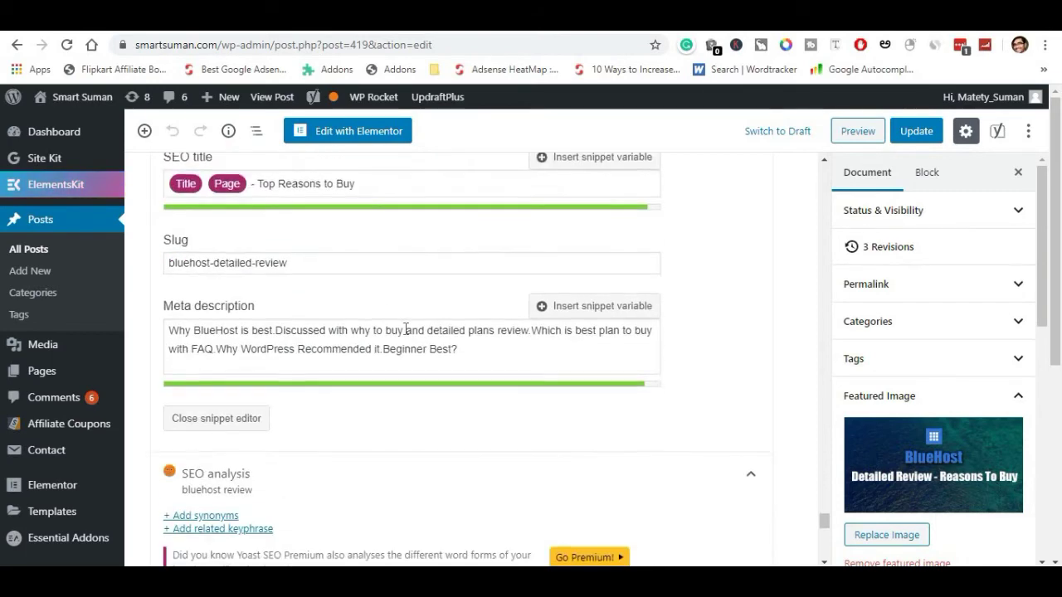
scroll(361, 323, up, 3)
scroll(362, 329, down, 4)
scroll(358, 323, down, 2)
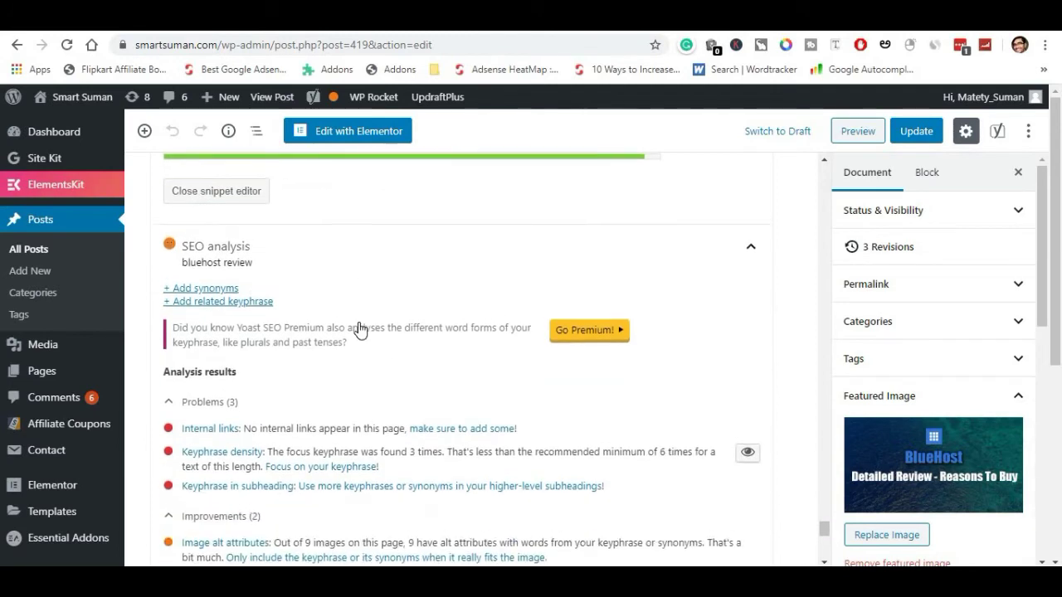
scroll(337, 377, down, 1)
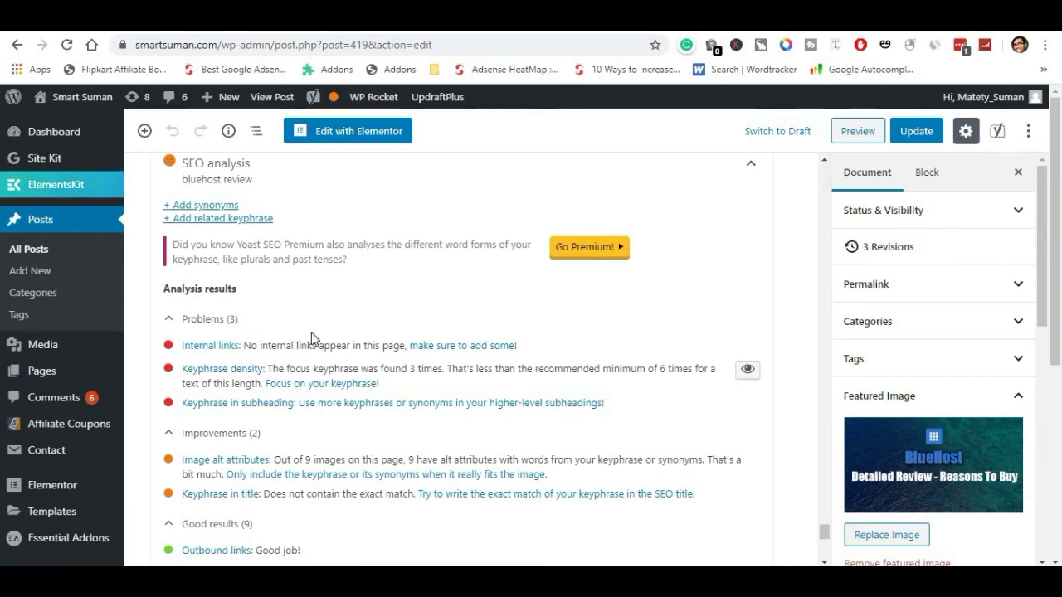
scroll(309, 333, up, 4)
scroll(306, 332, up, 5)
scroll(304, 331, down, 10)
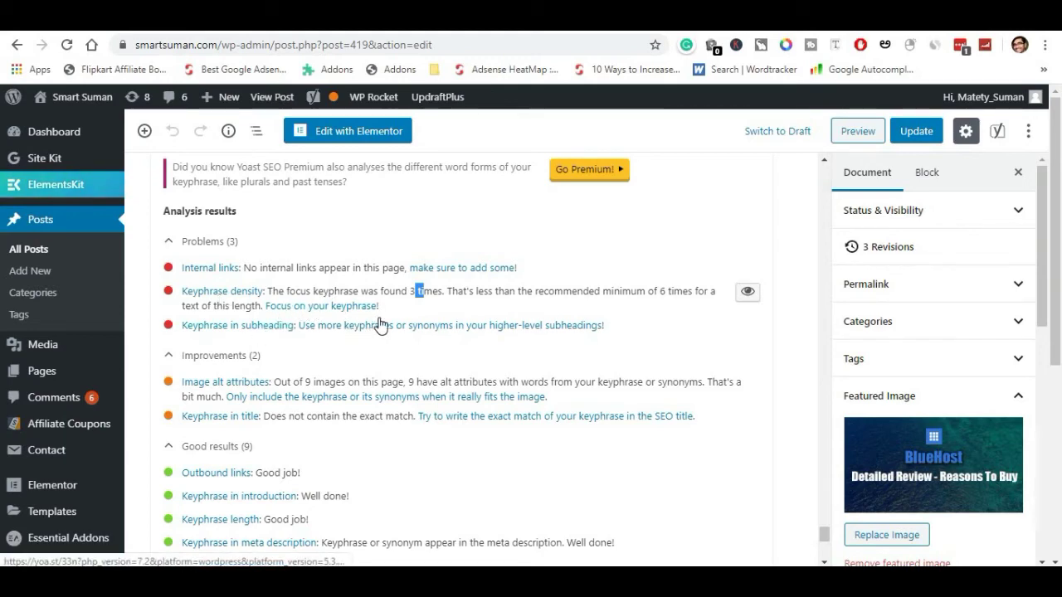
scroll(315, 286, up, 6)
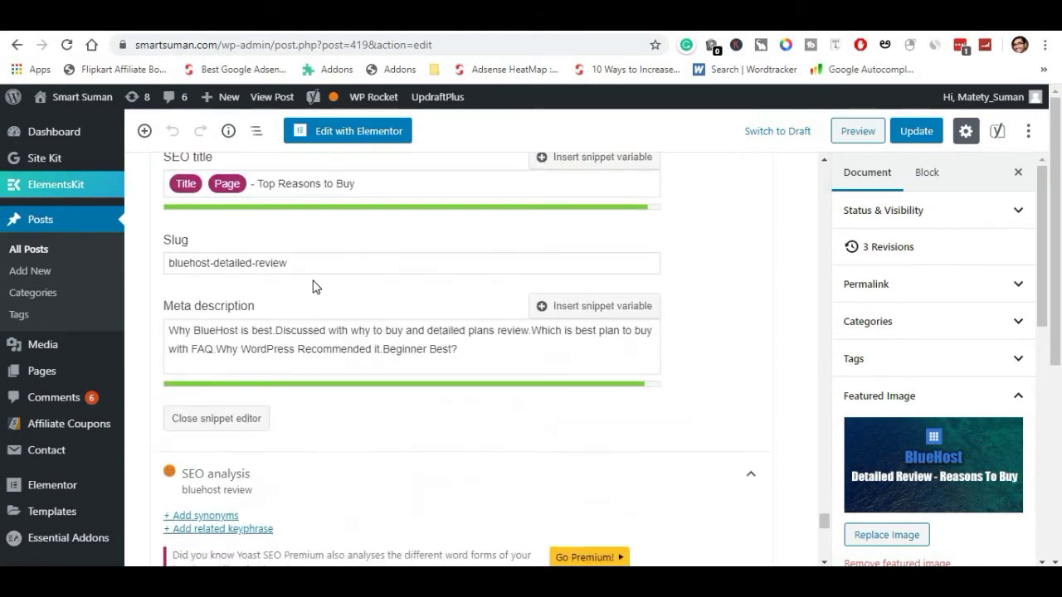
scroll(315, 286, up, 1)
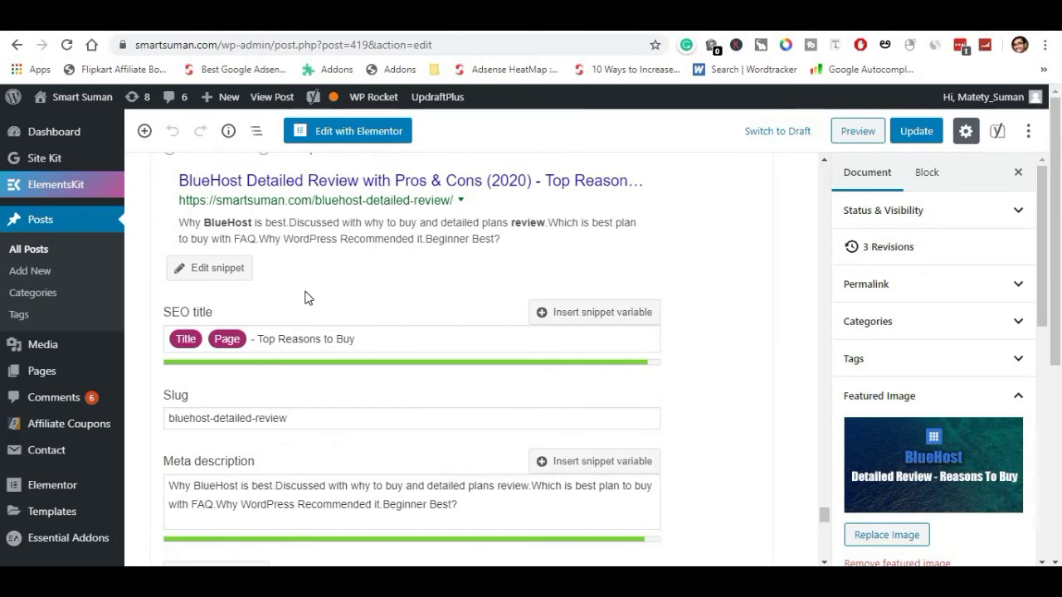
scroll(304, 297, up, 4)
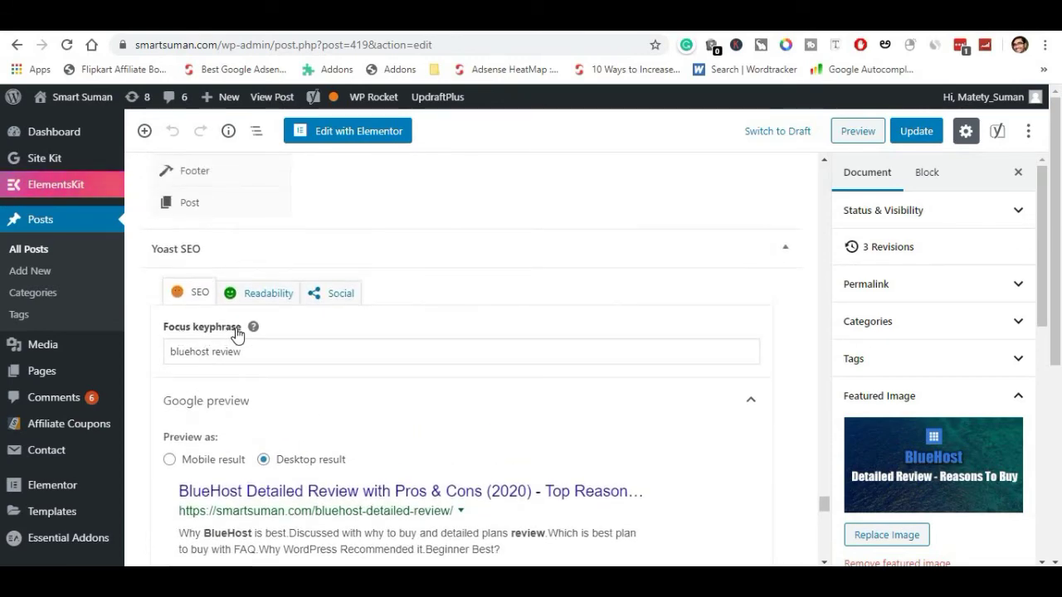
drag(247, 353, 171, 362)
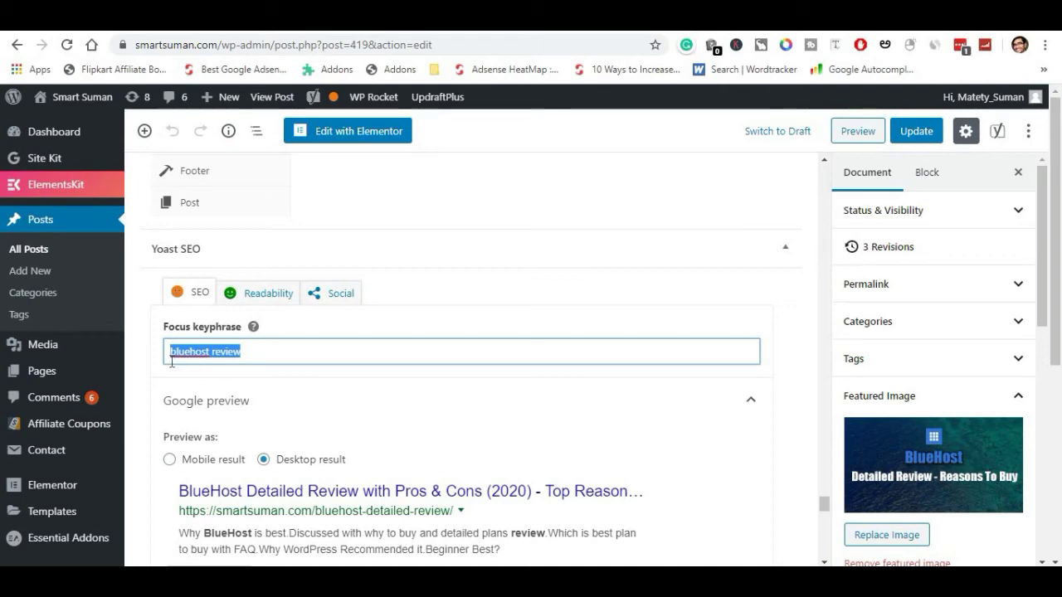
scroll(199, 406, down, 5)
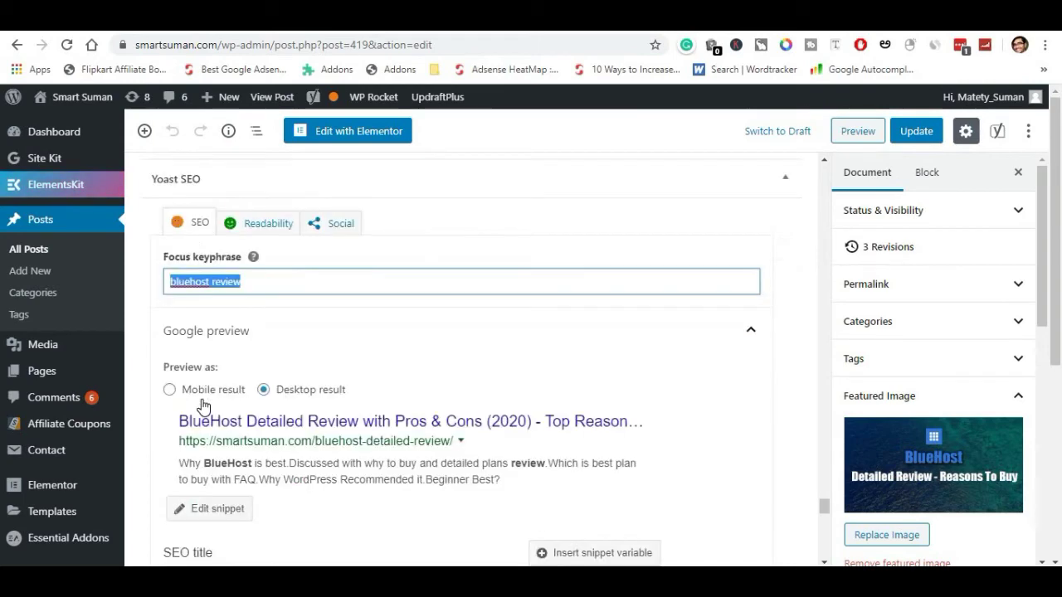
scroll(203, 405, down, 2)
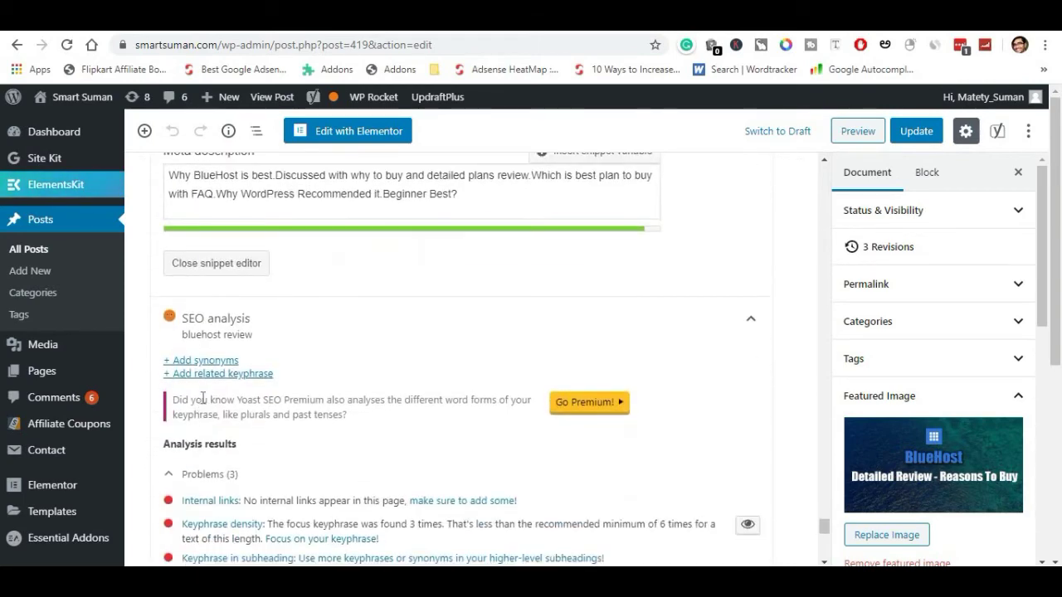
scroll(202, 398, down, 4)
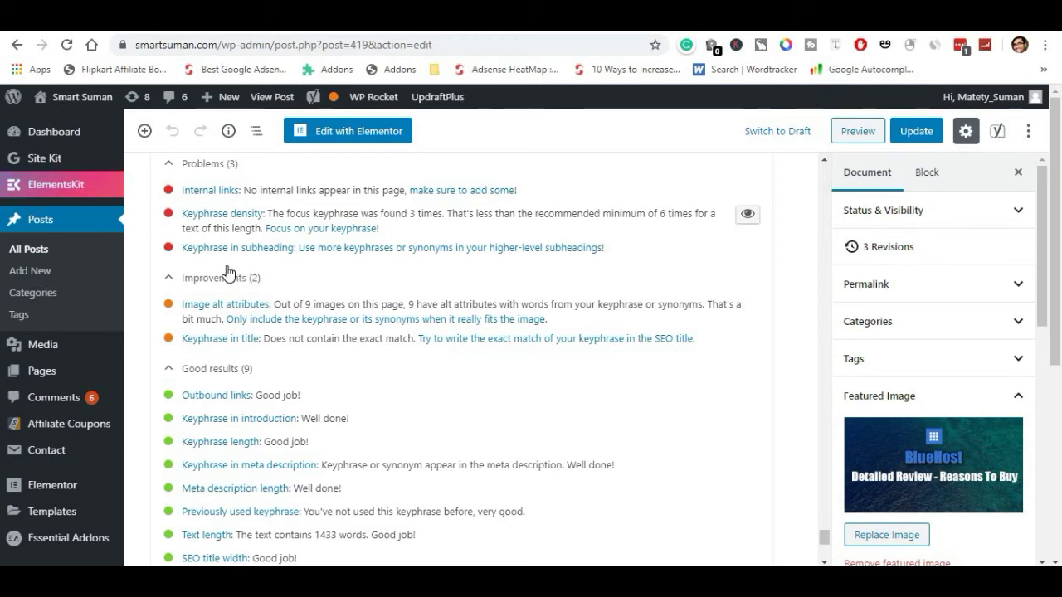
scroll(193, 282, down, 1)
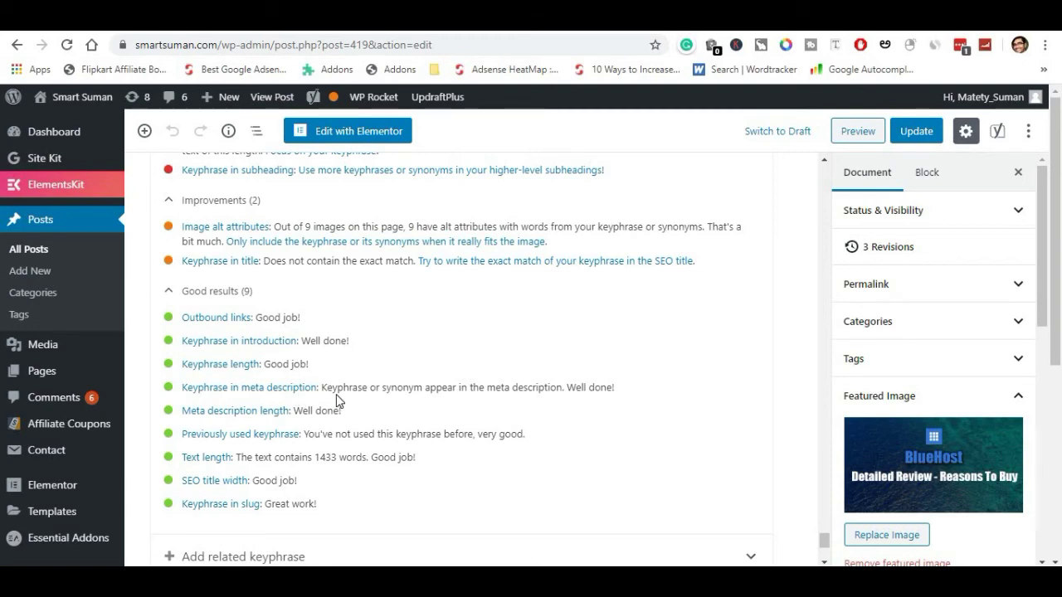
scroll(286, 410, down, 3)
scroll(284, 403, up, 4)
scroll(284, 405, up, 10)
scroll(282, 406, up, 3)
scroll(282, 406, down, 3)
- Show the Readability analysis and highlight the Transition words (9.3%) sentences in the post
click(265, 380)
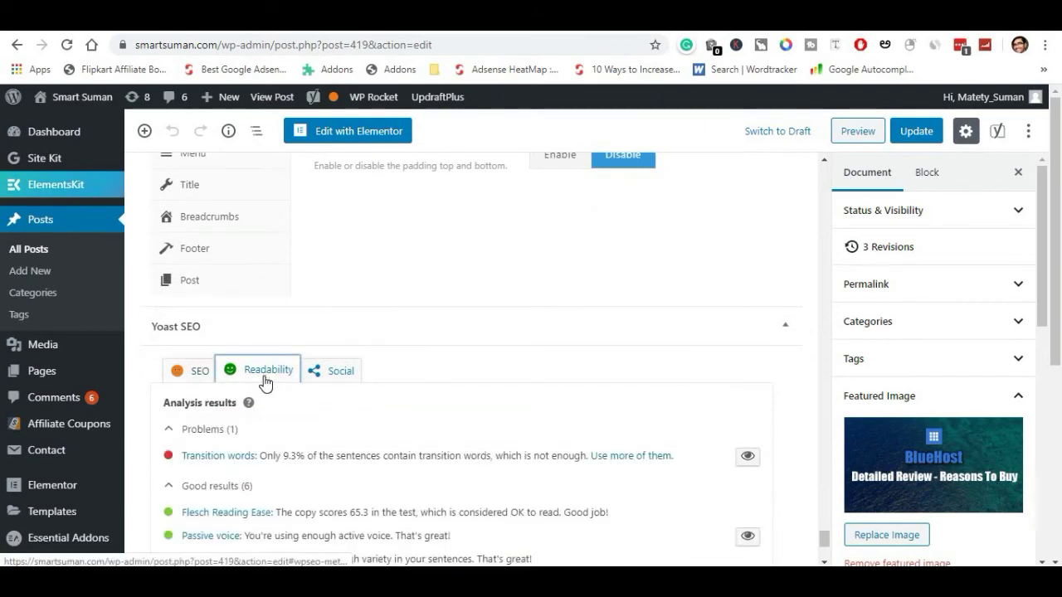
scroll(264, 380, down, 3)
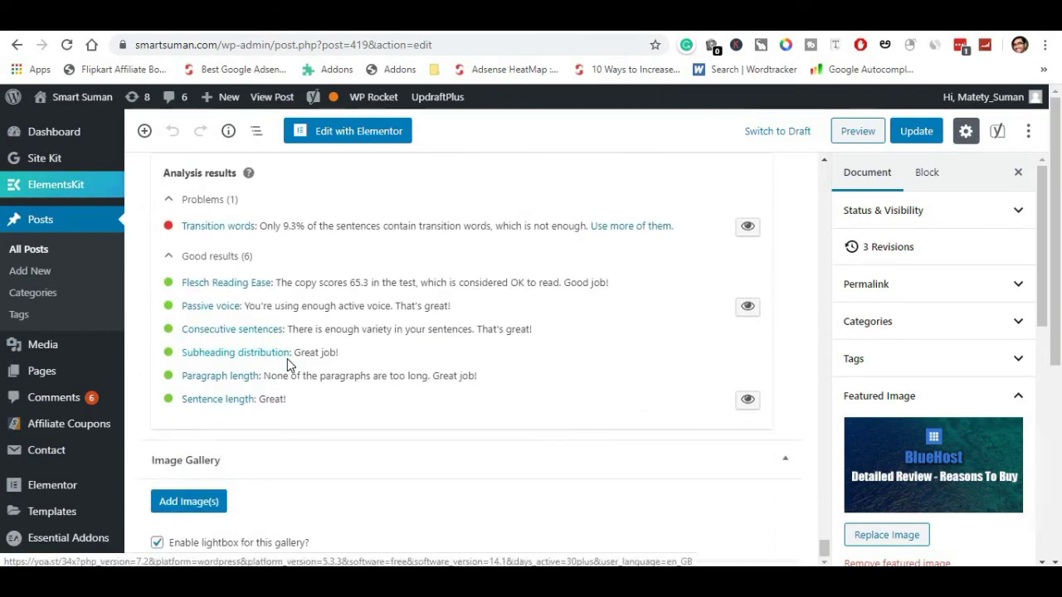
scroll(303, 326, up, 1)
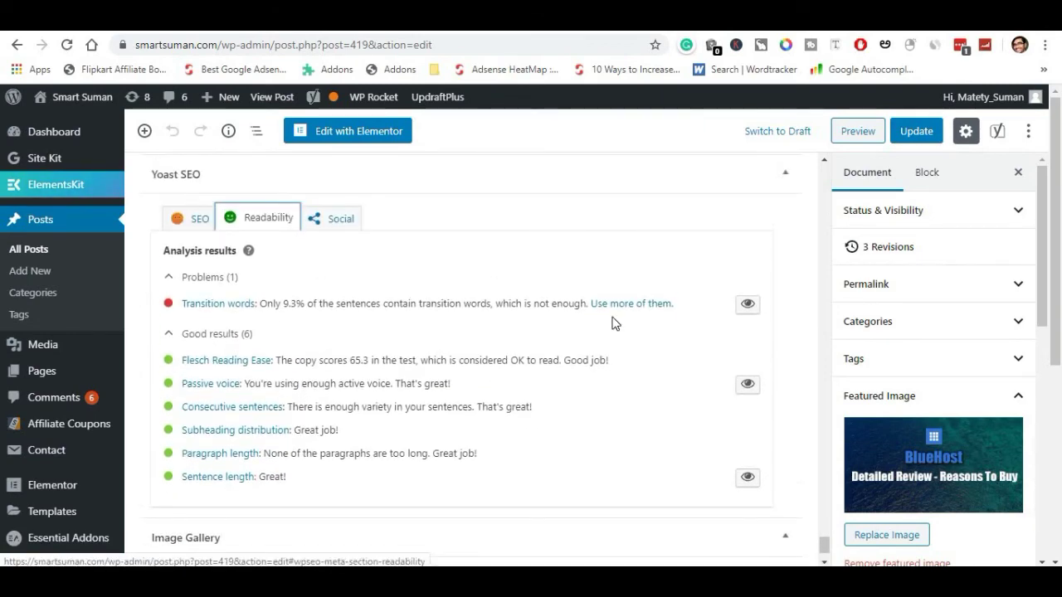
double_click(295, 304)
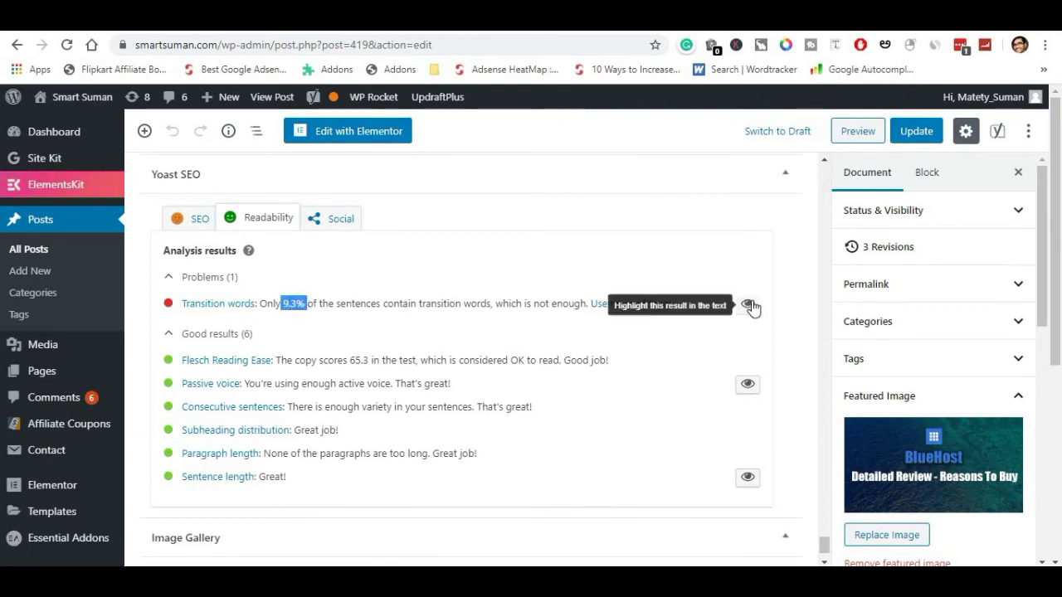
click(749, 306)
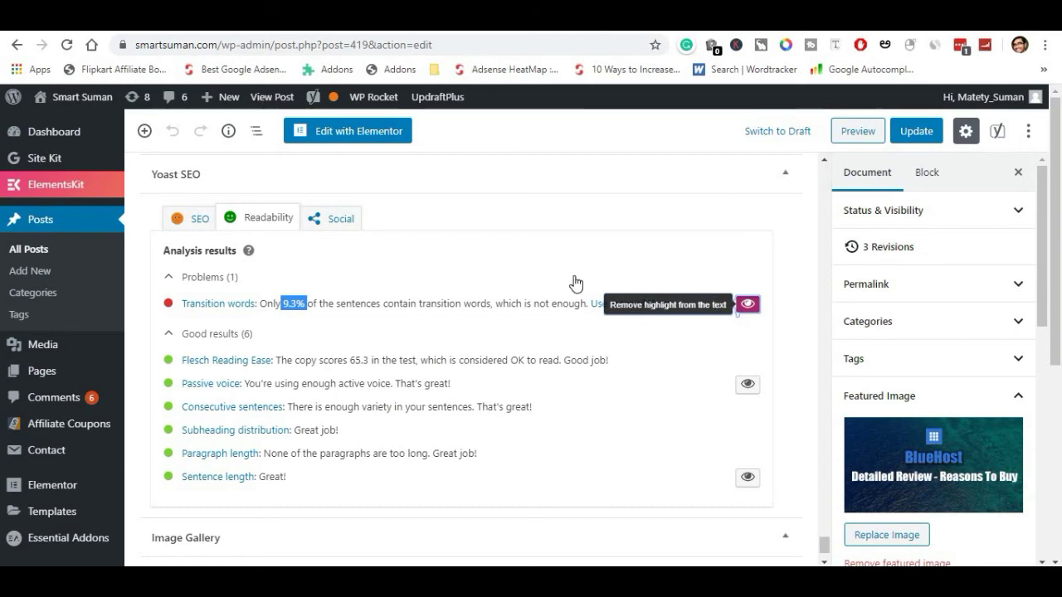
- Inspect the highlighted paragraph in the post's Conclusion section
scroll(444, 279, up, 5)
scroll(443, 279, up, 10)
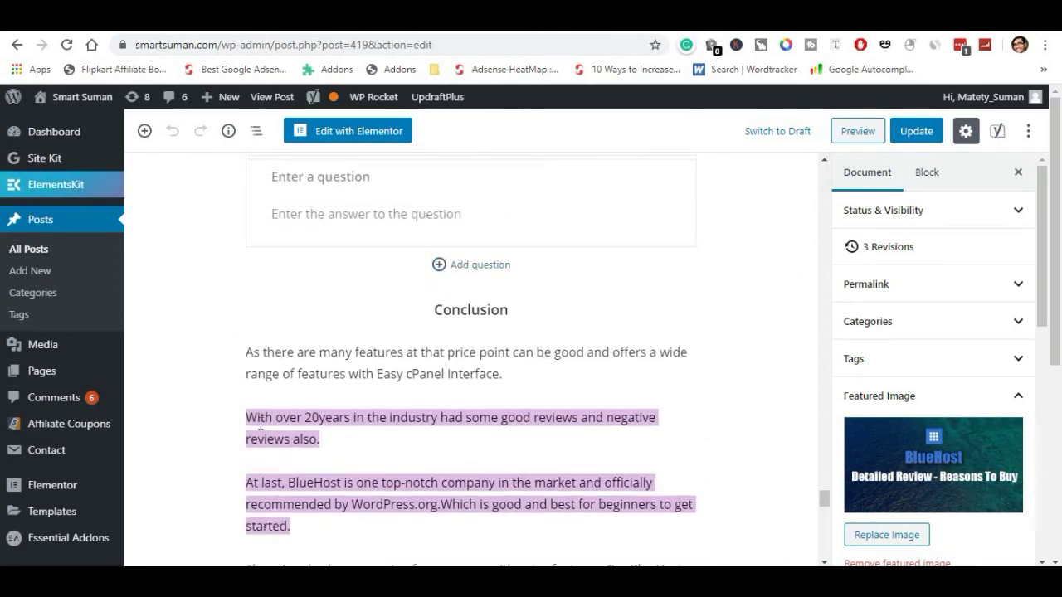
click(325, 438)
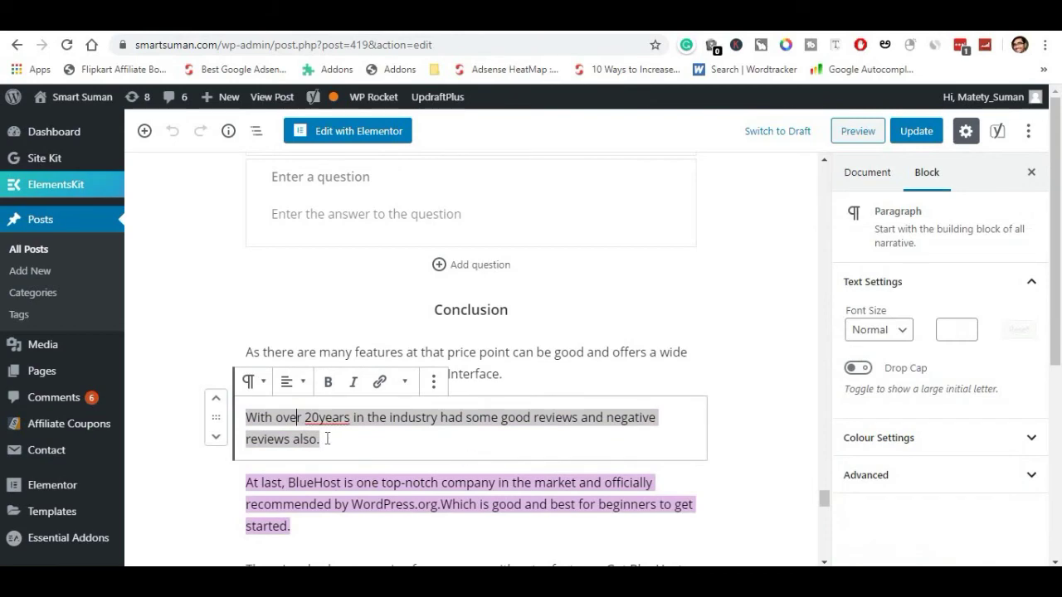
scroll(328, 439, down, 15)
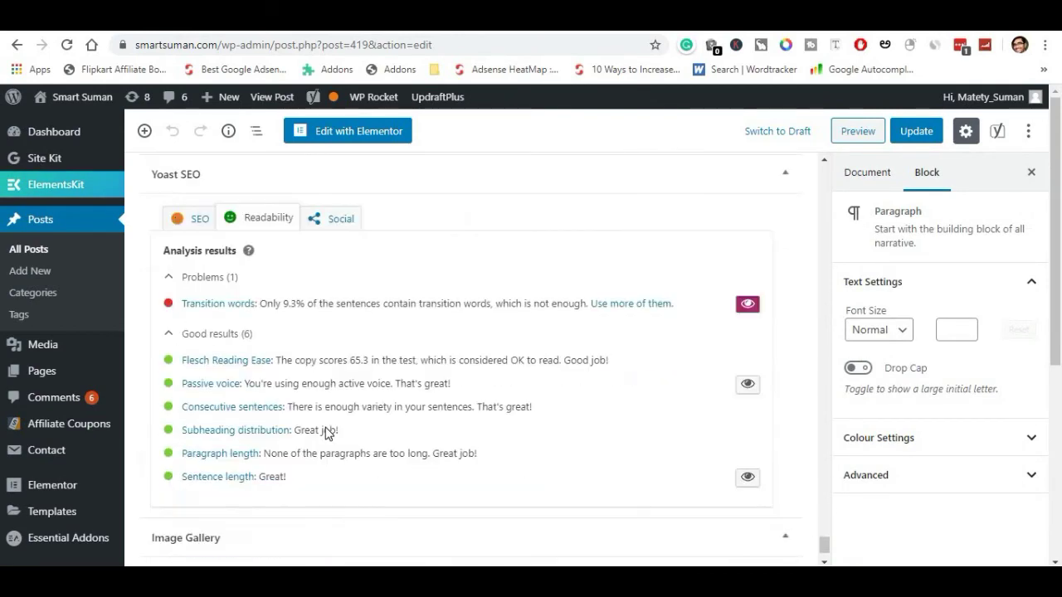
scroll(327, 428, down, 1)
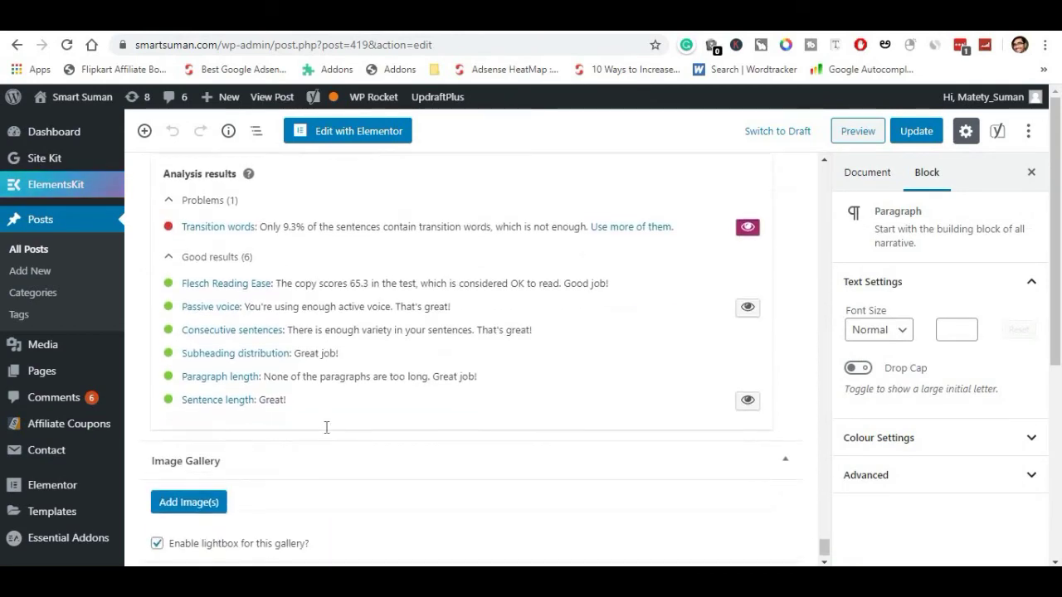
scroll(306, 312, up, 2)
- Review Yoast's Social Facebook sharing settings, then switch back through Readability to the SEO analysis tab
click(319, 296)
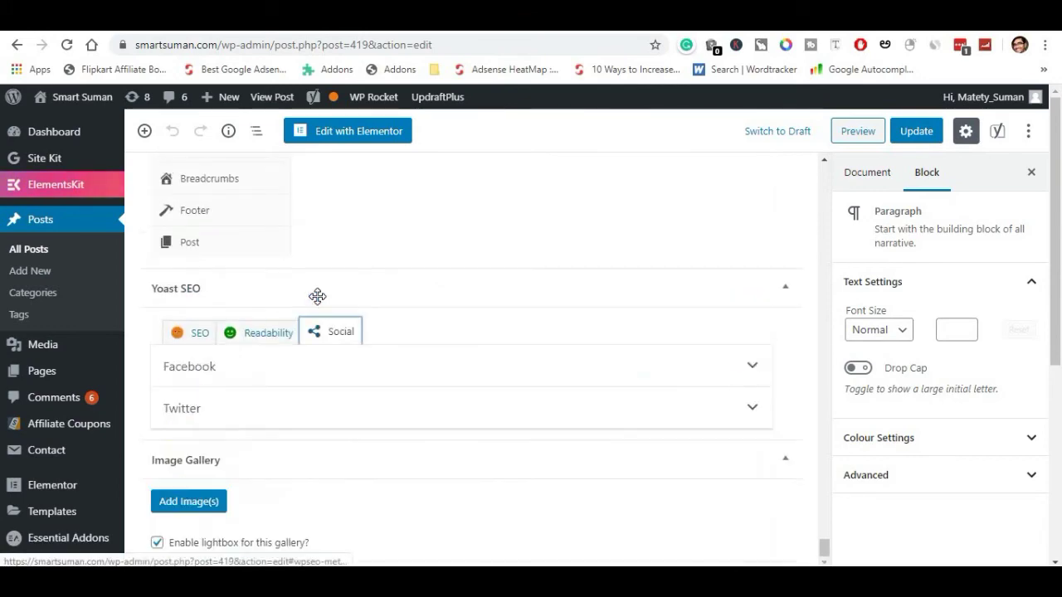
click(730, 365)
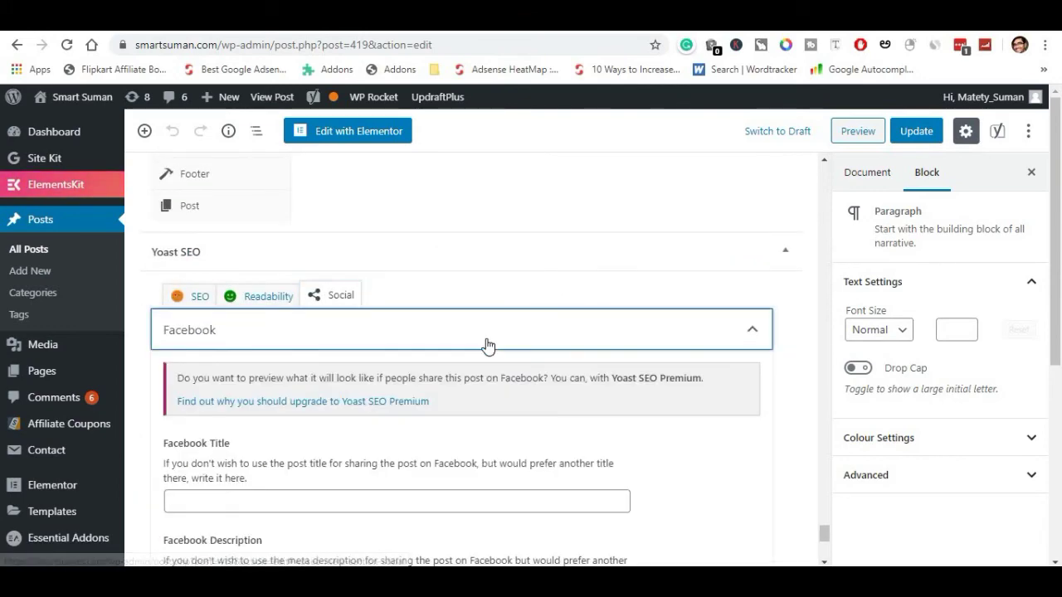
click(255, 300)
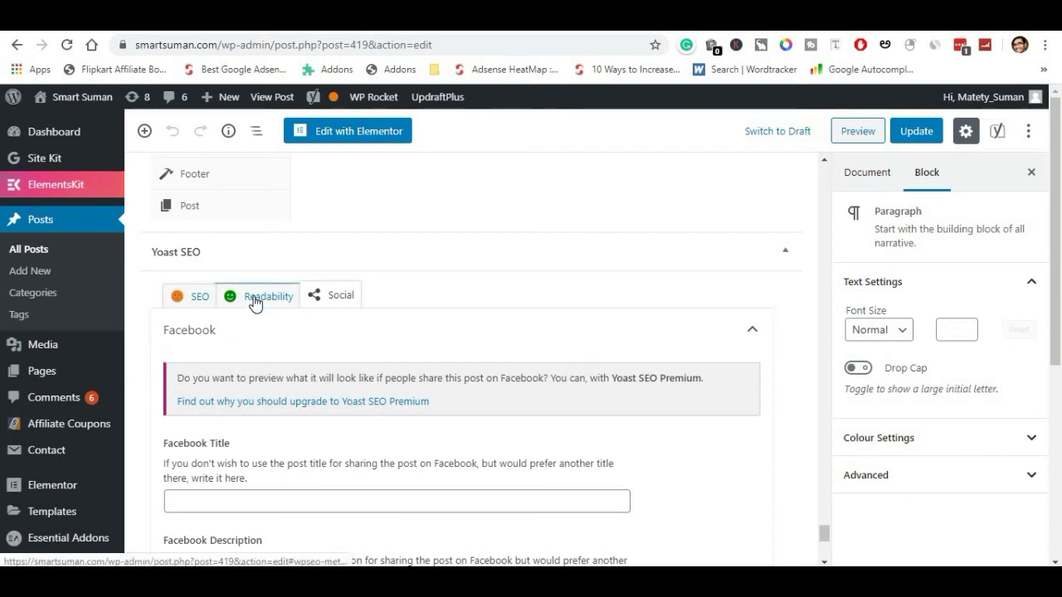
click(192, 302)
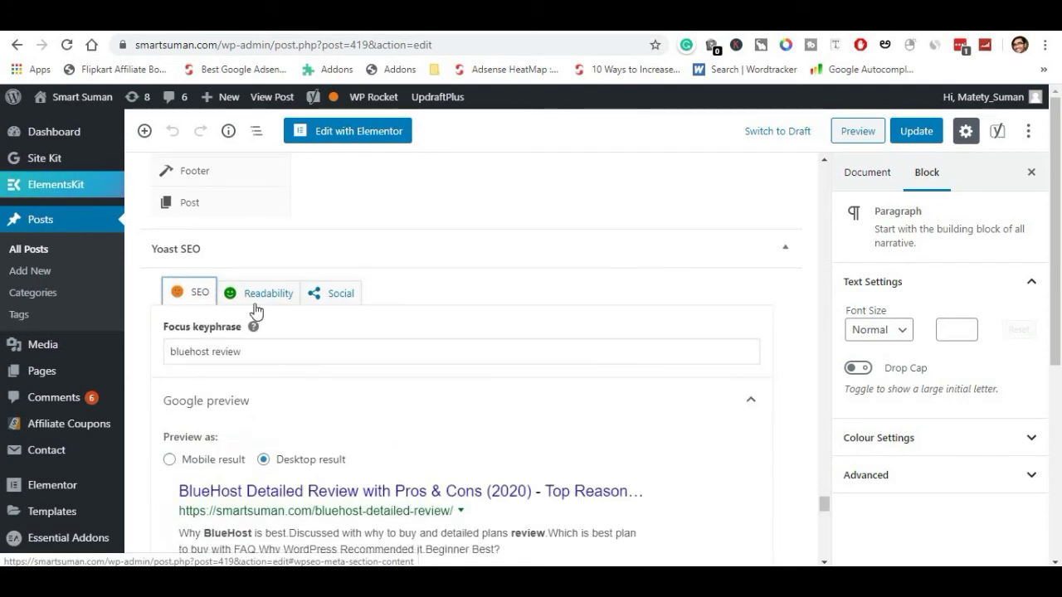
scroll(220, 258, down, 1)
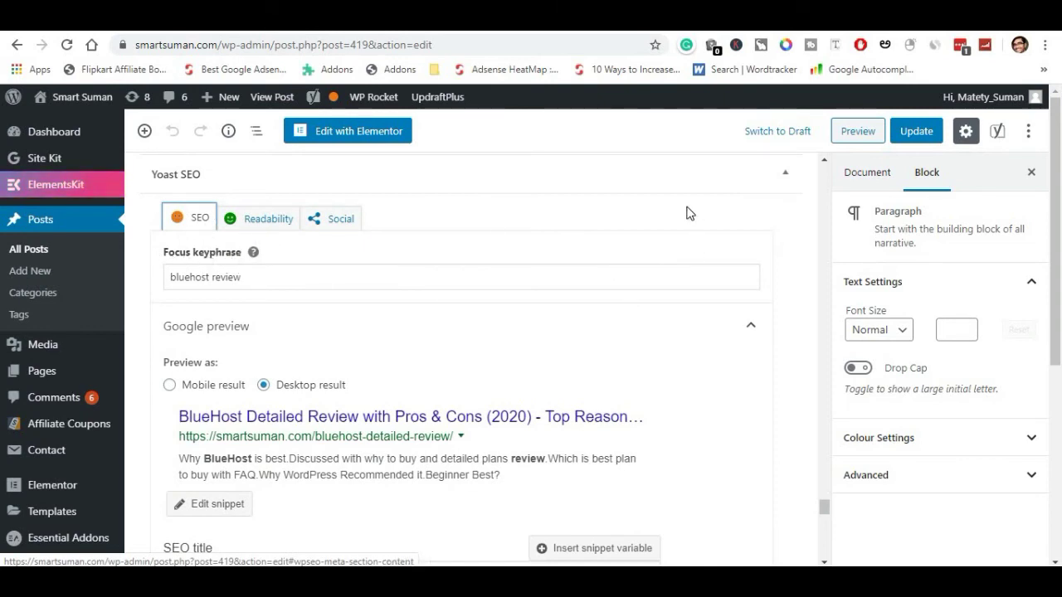
scroll(514, 249, up, 20)
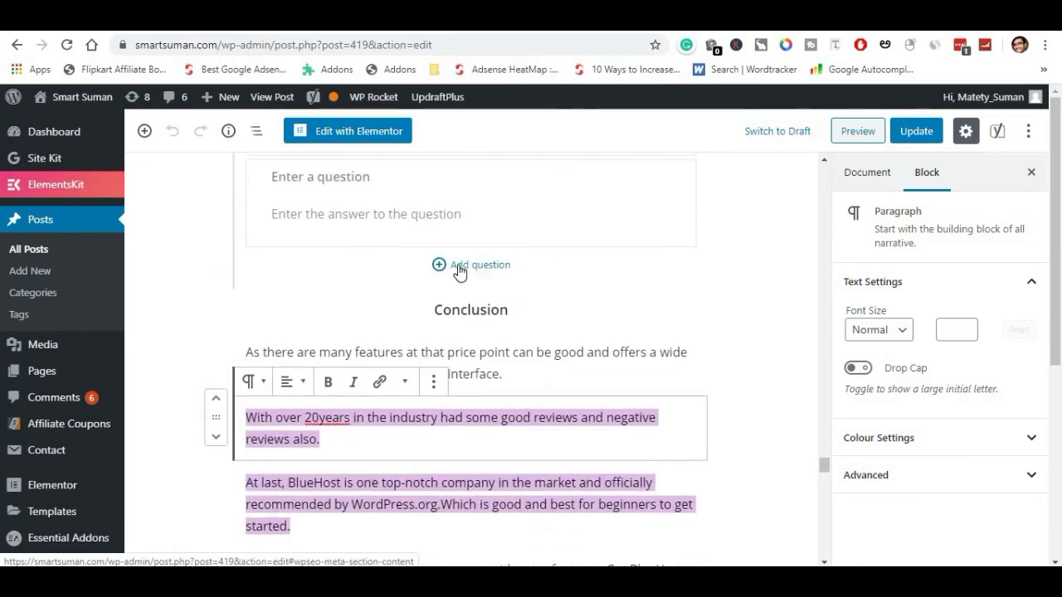
scroll(536, 377, down, 4)
scroll(540, 360, down, 2)
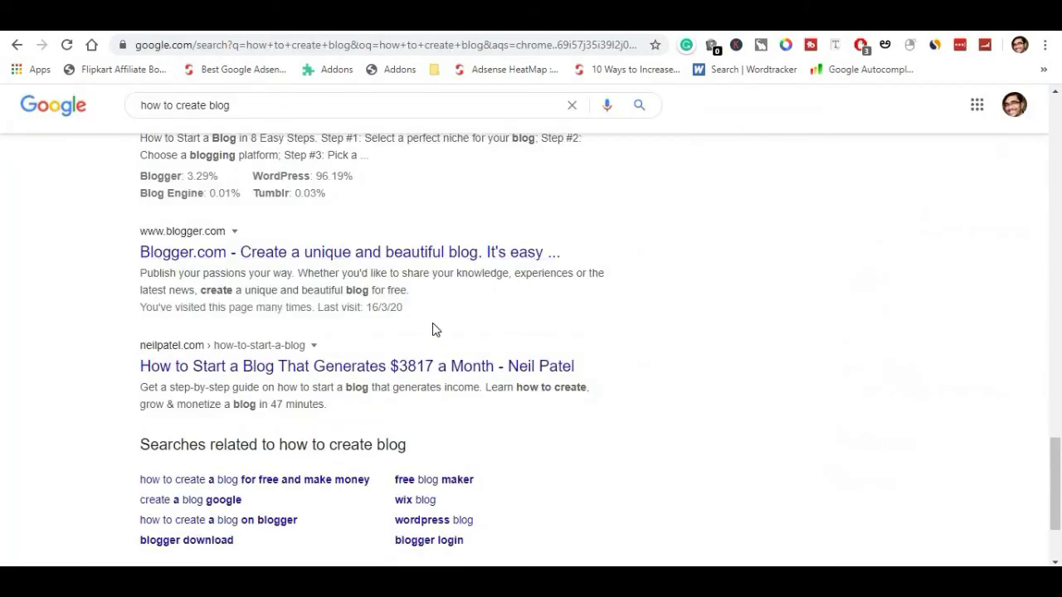
scroll(431, 328, up, 8)
scroll(430, 323, up, 7)
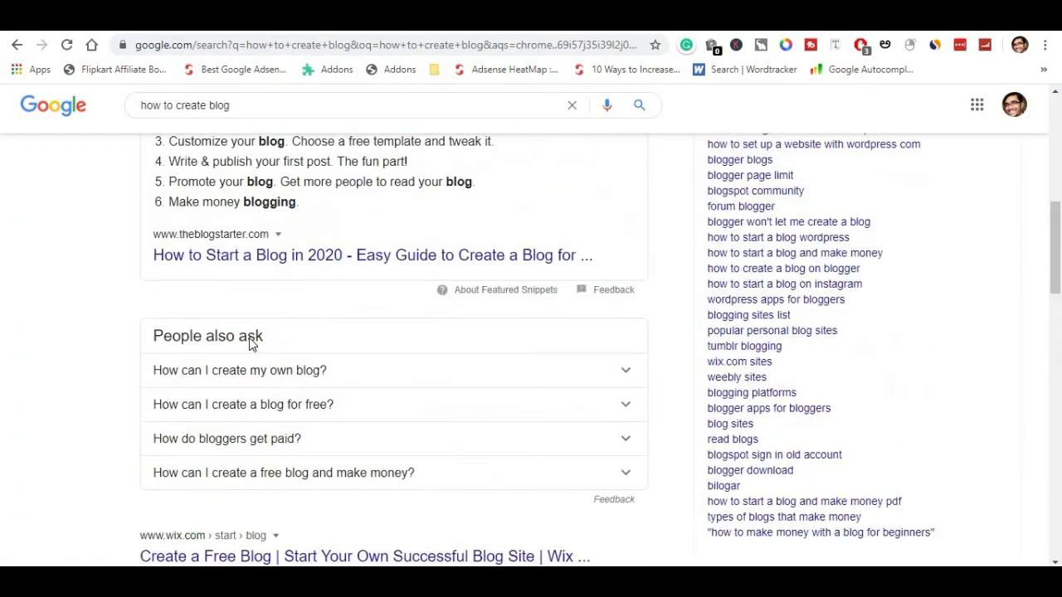
scroll(356, 383, up, 2)
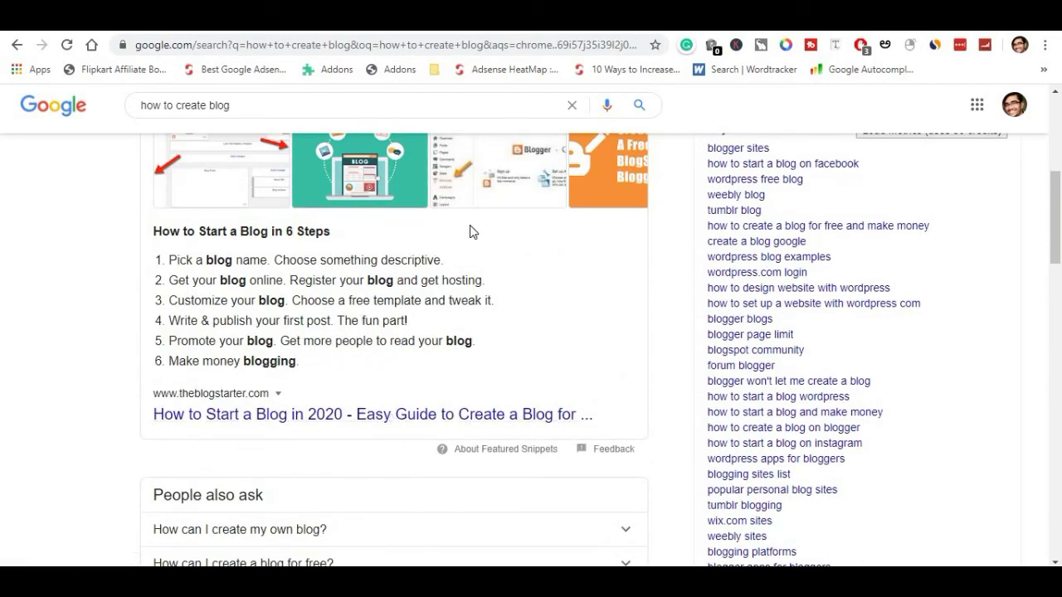
key(ctrl+Tab)
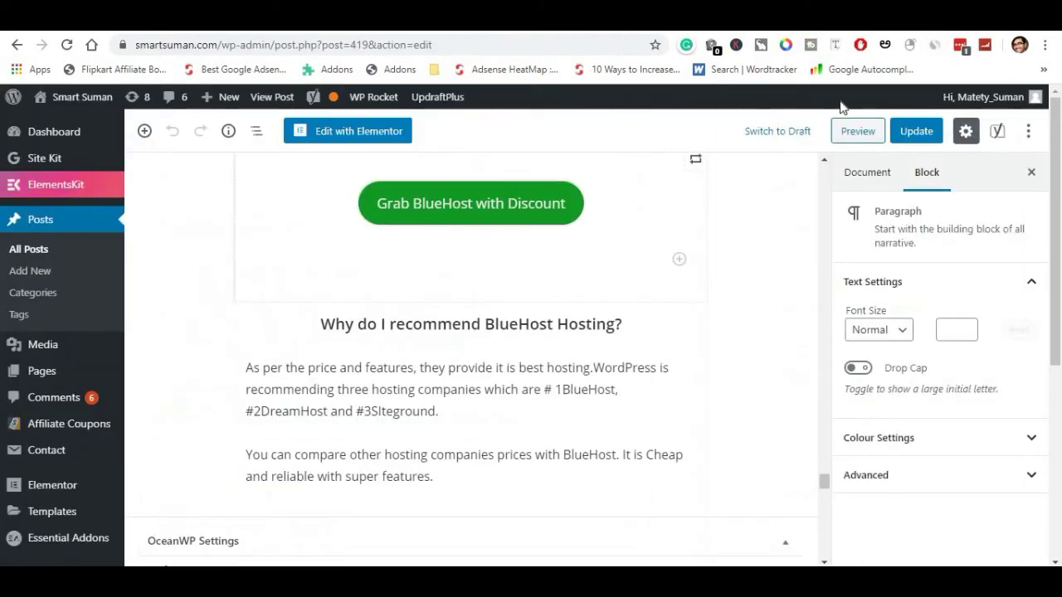